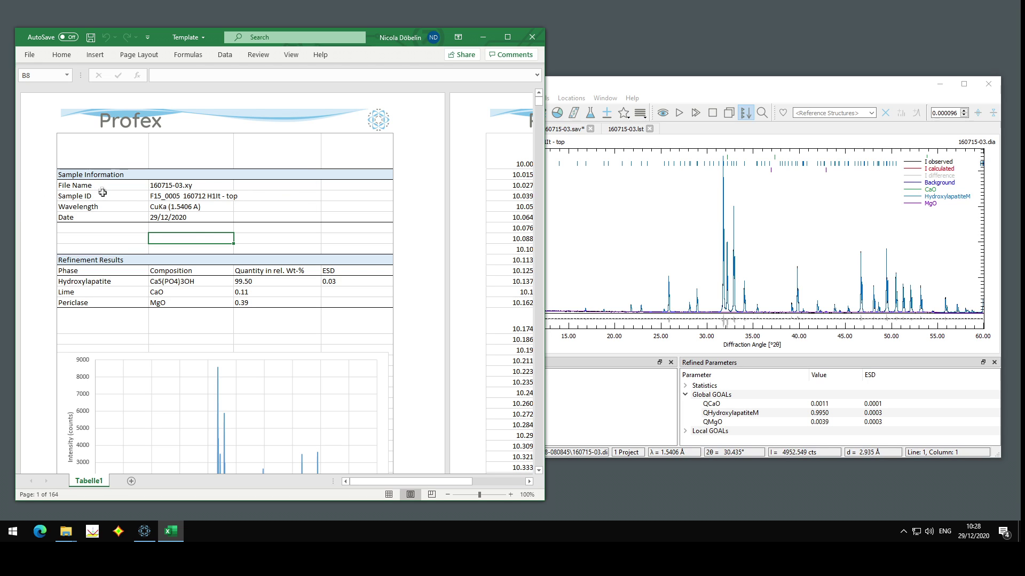
# Check the exported File Name, Sample ID and the formula behind the 99.50 quantity in Excel
pyautogui.click(162, 187)
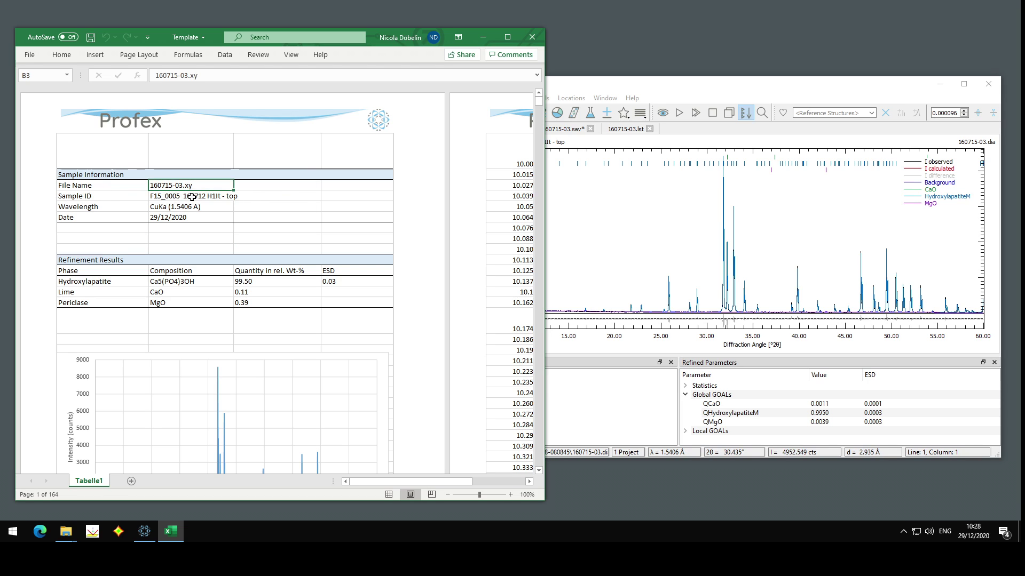
pyautogui.press('Down')
pyautogui.click(286, 278)
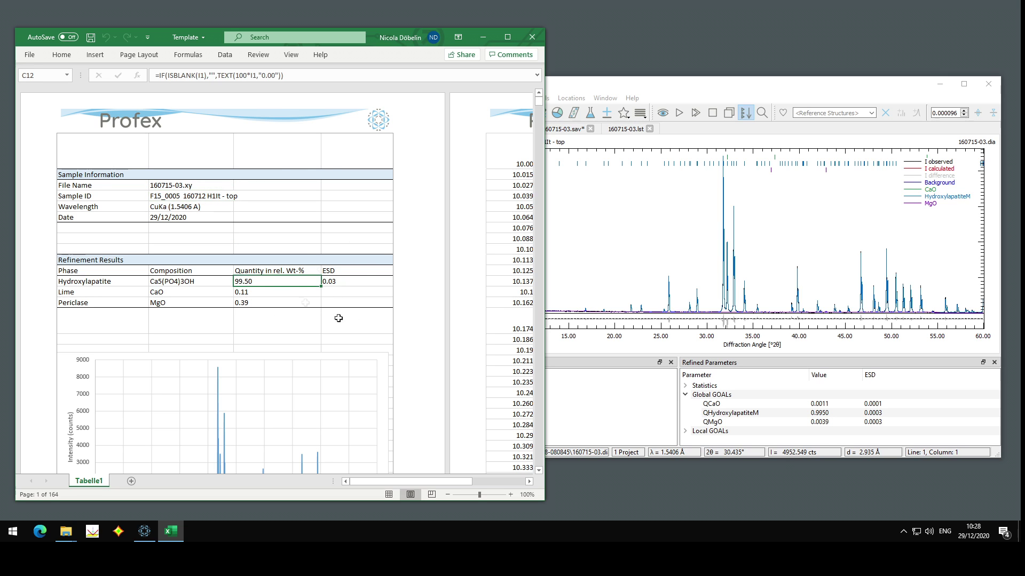
pyautogui.scroll(-4, 363, 265)
pyautogui.scroll(4, 347, 225)
pyautogui.hotkey('alt', 'Tab')
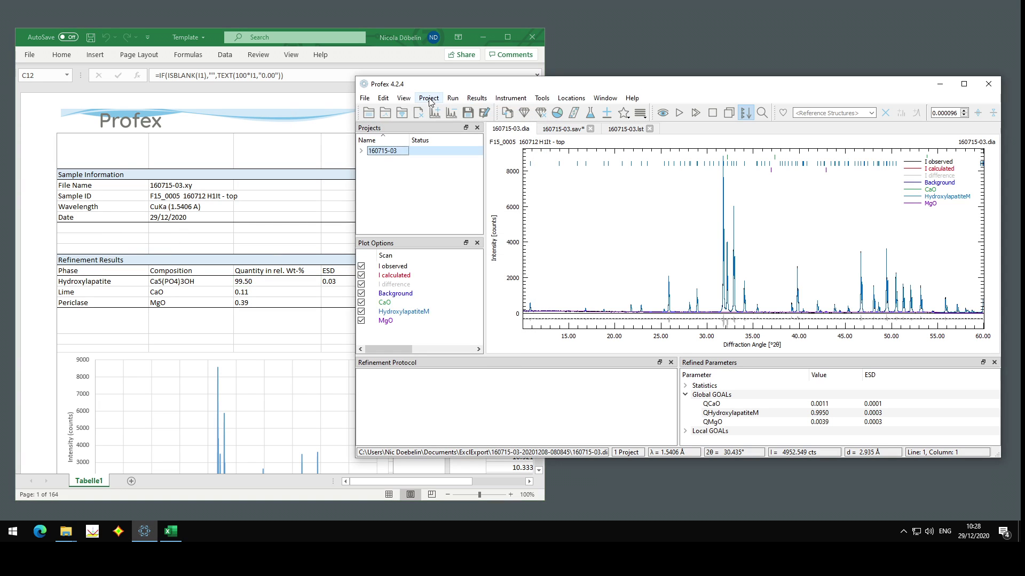
# Open the Template.xlsx export settings and widen the dialog until all nine mappings show
pyautogui.click(429, 98)
pyautogui.click(448, 268)
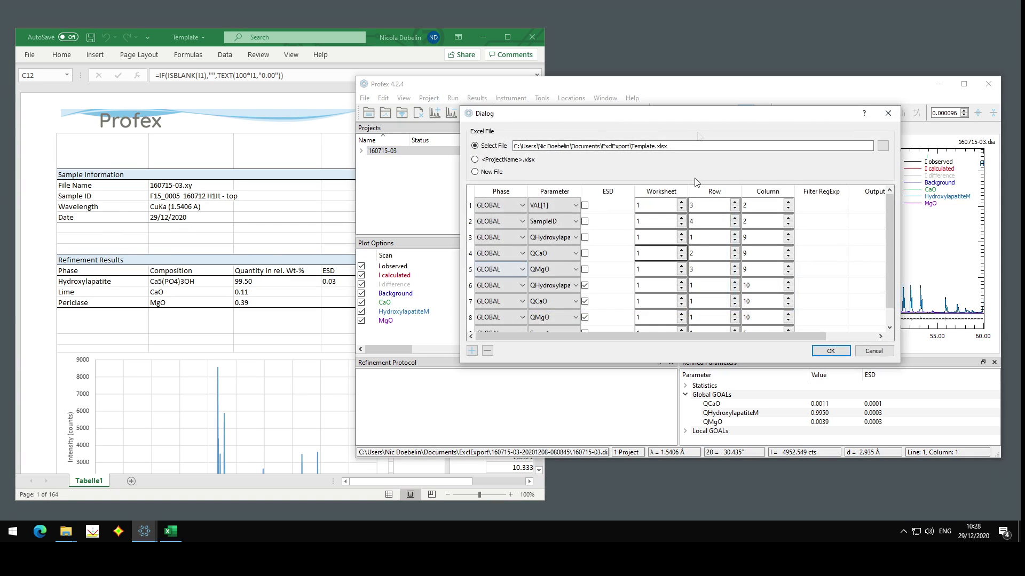
pyautogui.moveTo(696, 116); pyautogui.dragTo(695, 124)
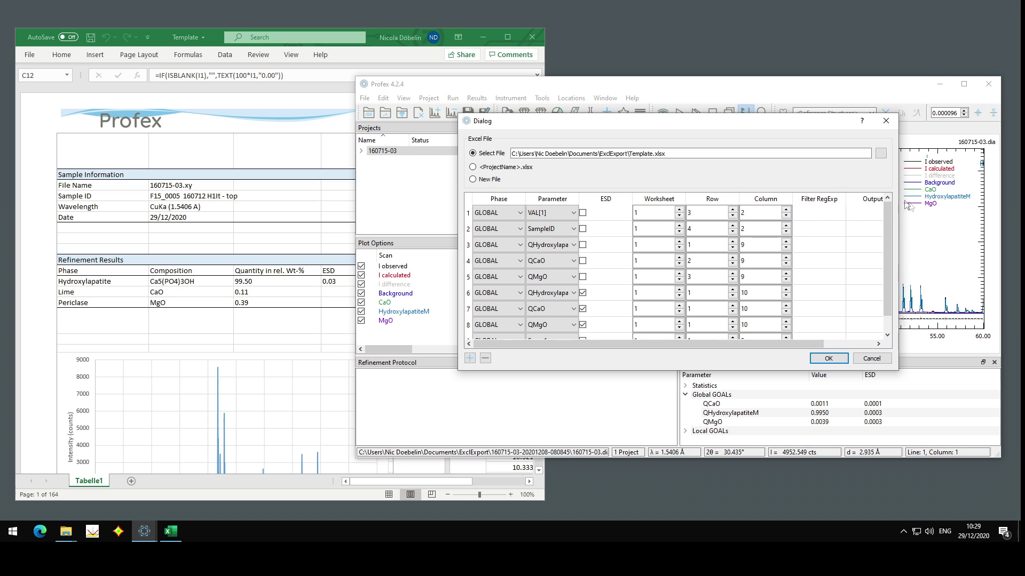
pyautogui.moveTo(900, 226); pyautogui.dragTo(936, 226)
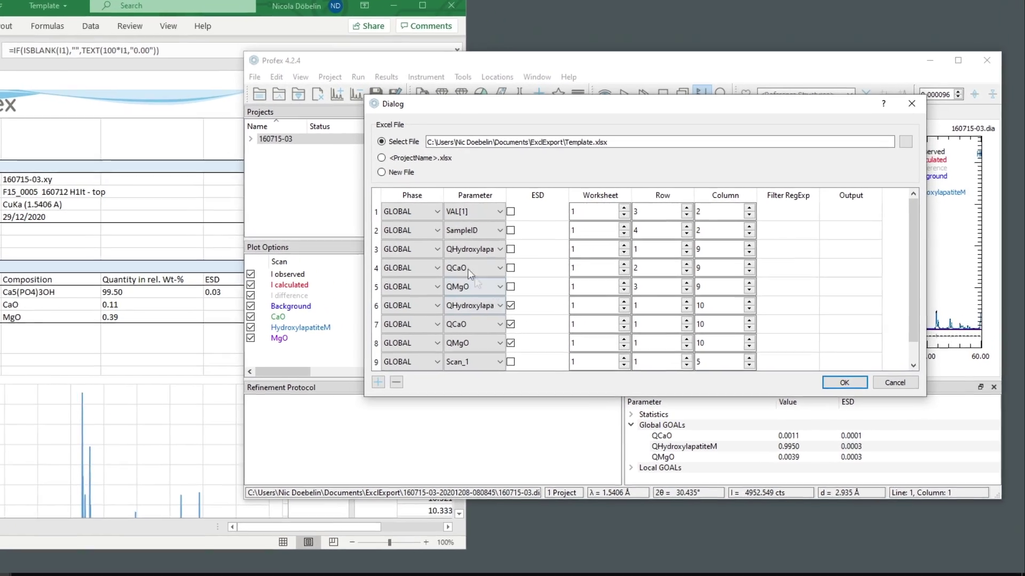
pyautogui.click(468, 231)
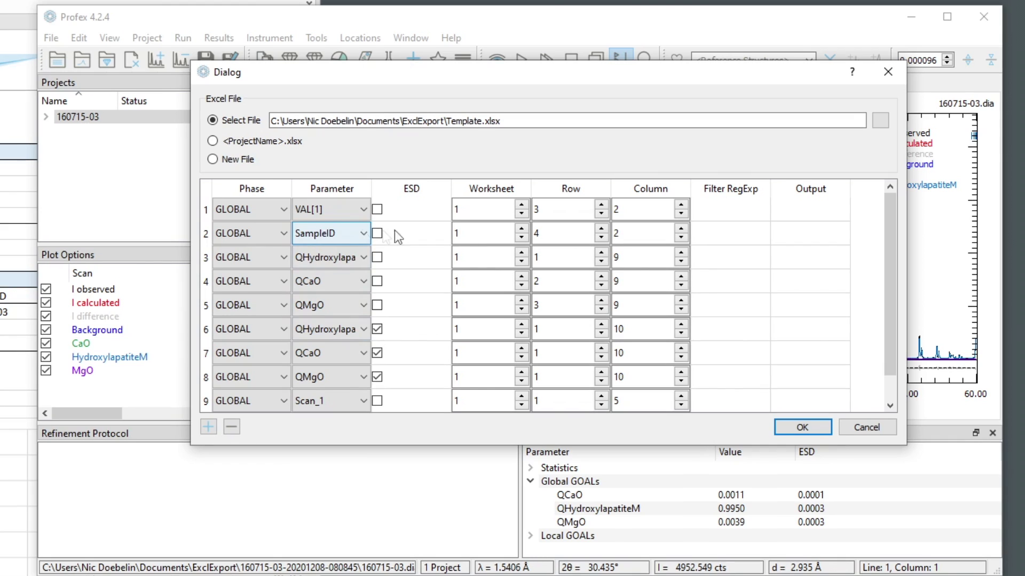
pyautogui.moveTo(373, 74); pyautogui.dragTo(333, 166)
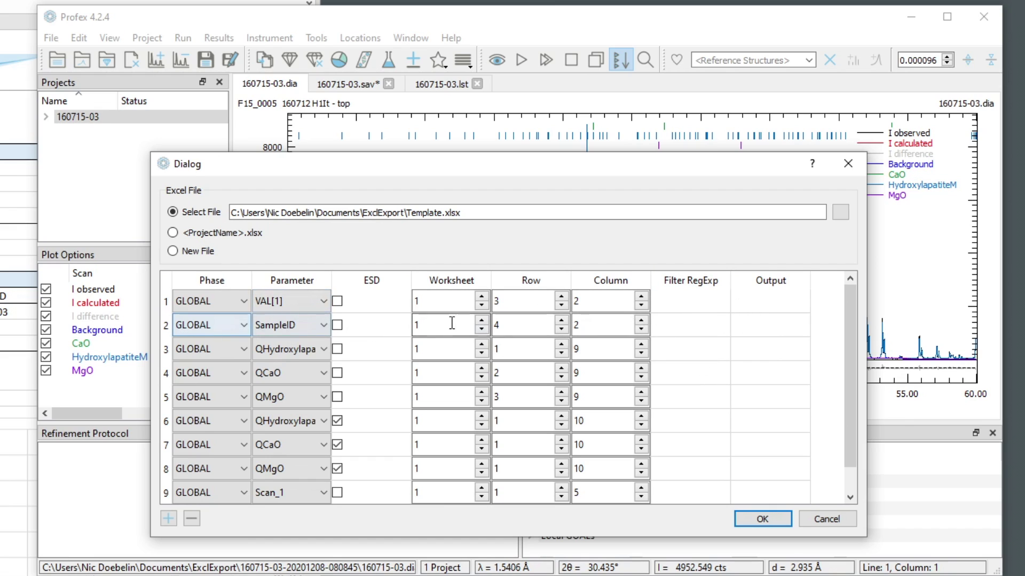
pyautogui.doubleClick(690, 320)
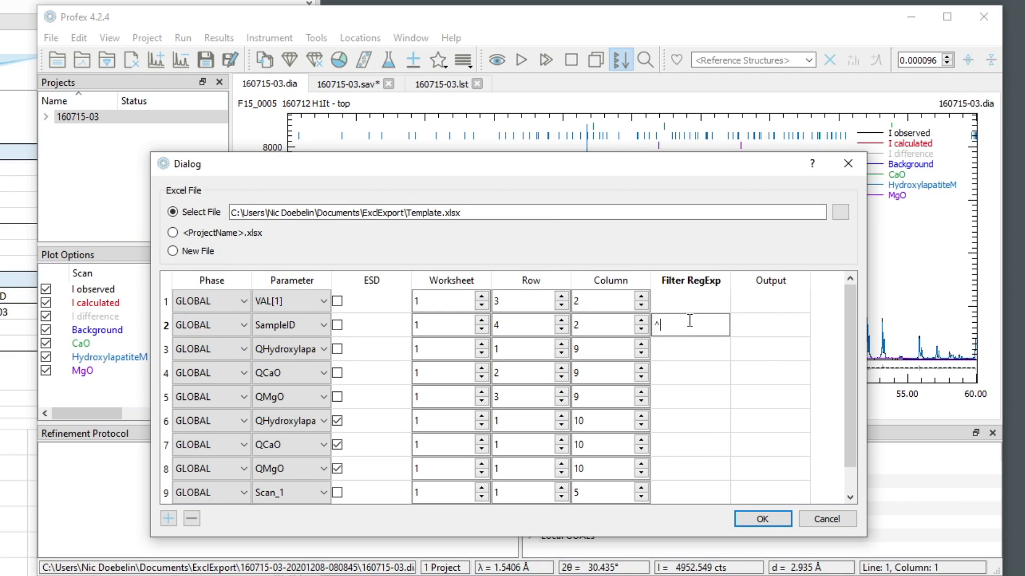
# Set the SampleID row's filter to ^F\d+_\d+\s+(.+)$ and narrow the Filter RegExp column
pyautogui.write('^F\\d+')
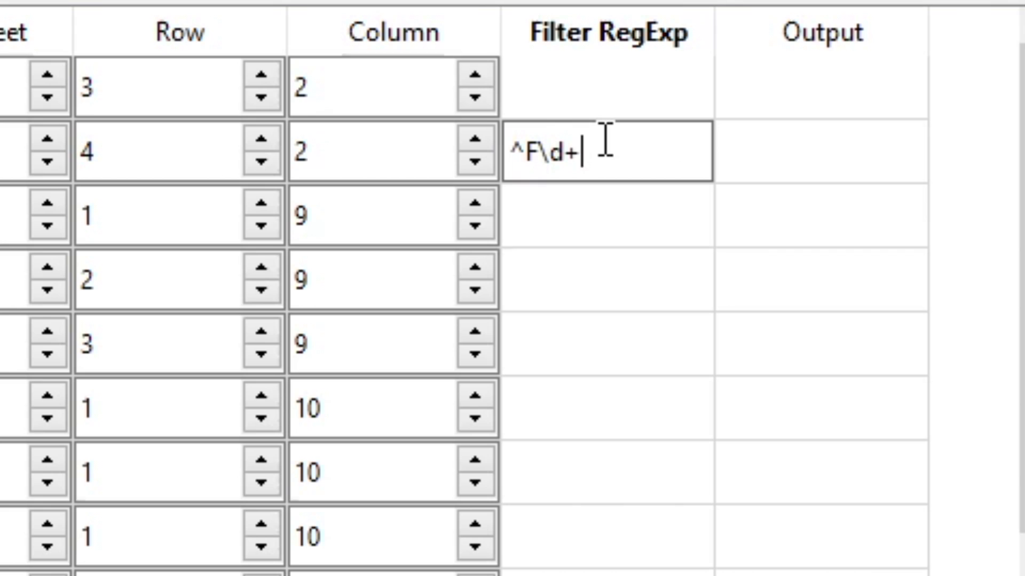
pyautogui.write('_\\d+')
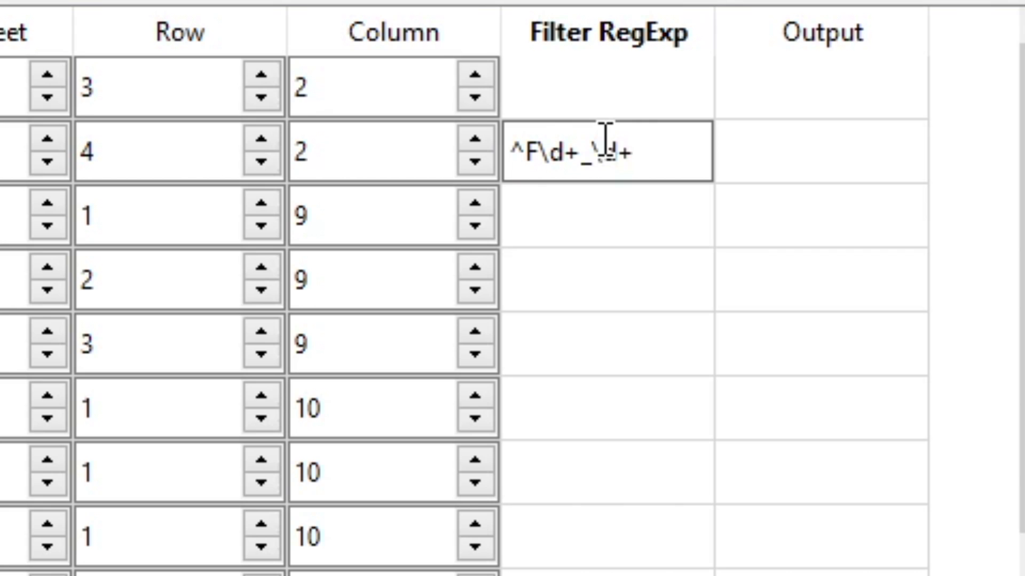
pyautogui.write('\\s+')
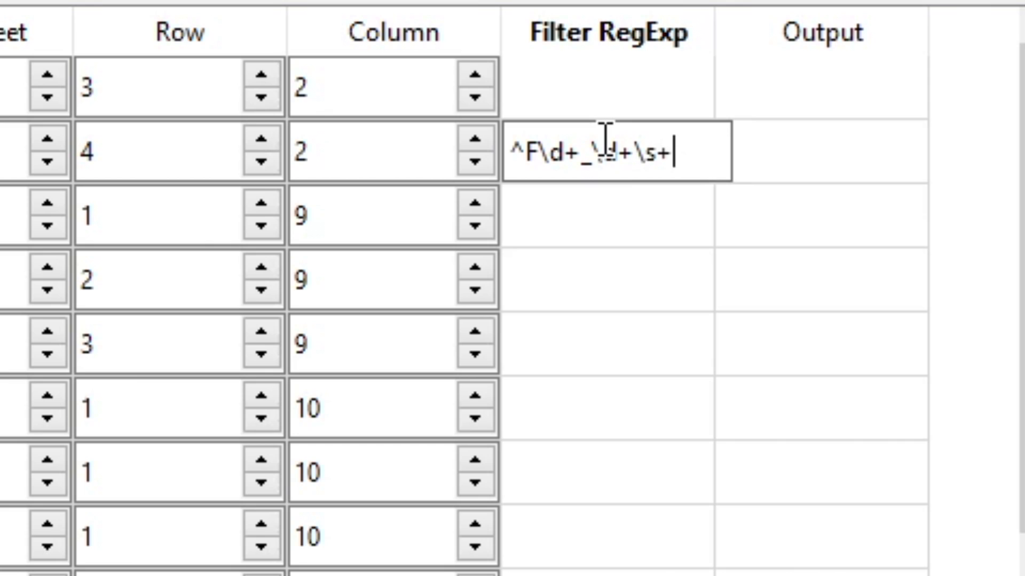
pyautogui.write('(')
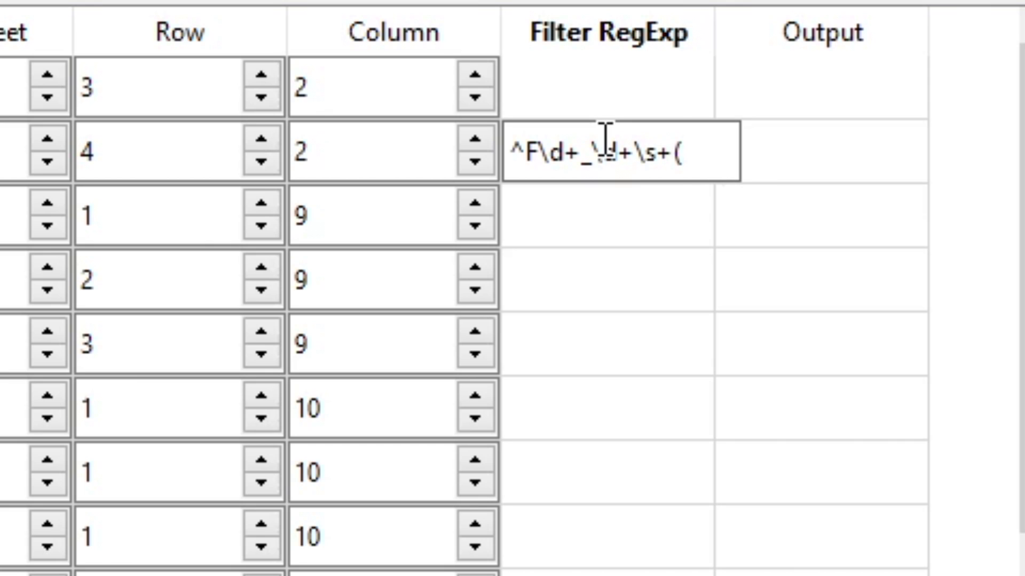
pyautogui.write('.')
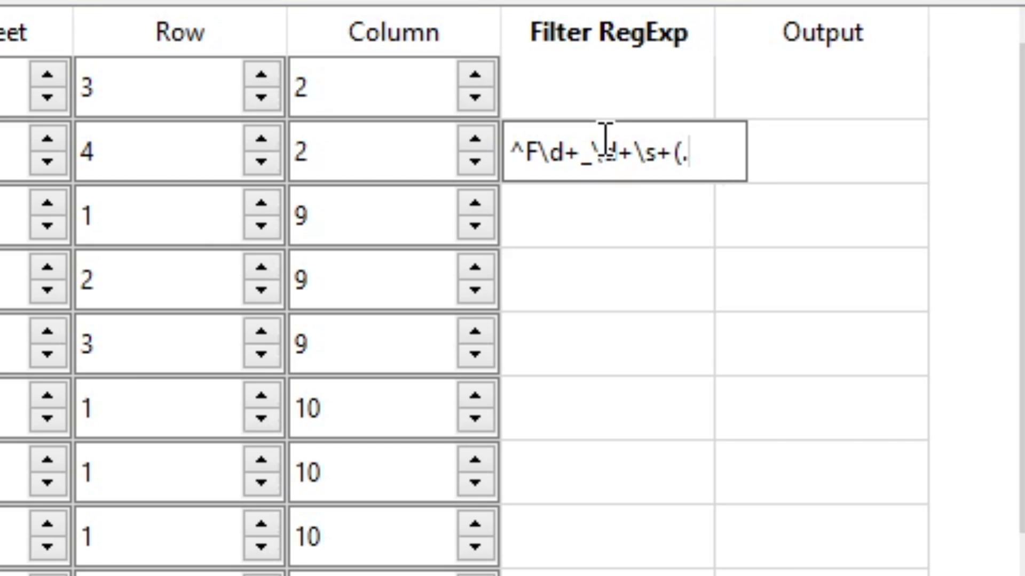
pyautogui.write('+)')
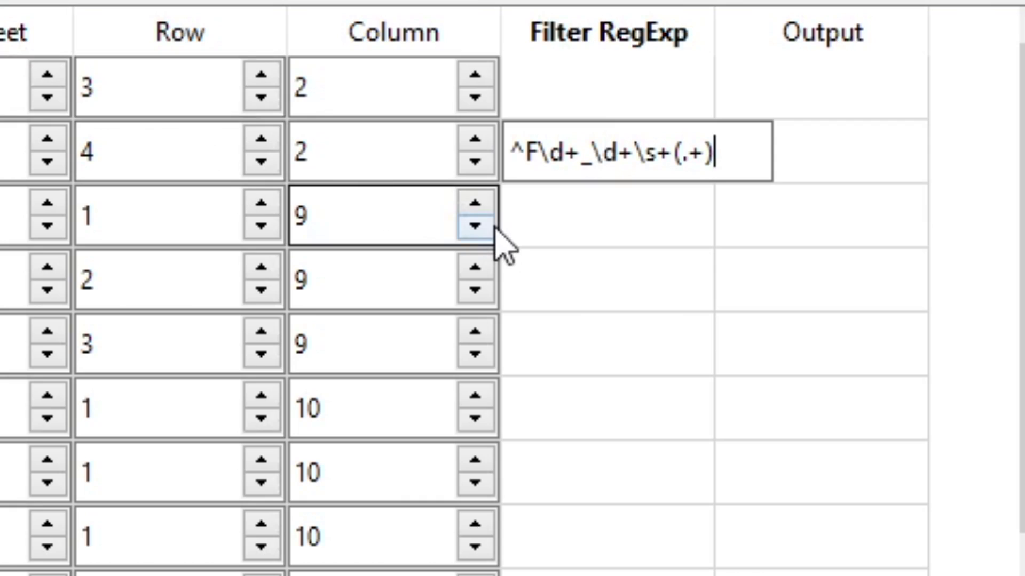
pyautogui.write('$')
pyautogui.press('Return')
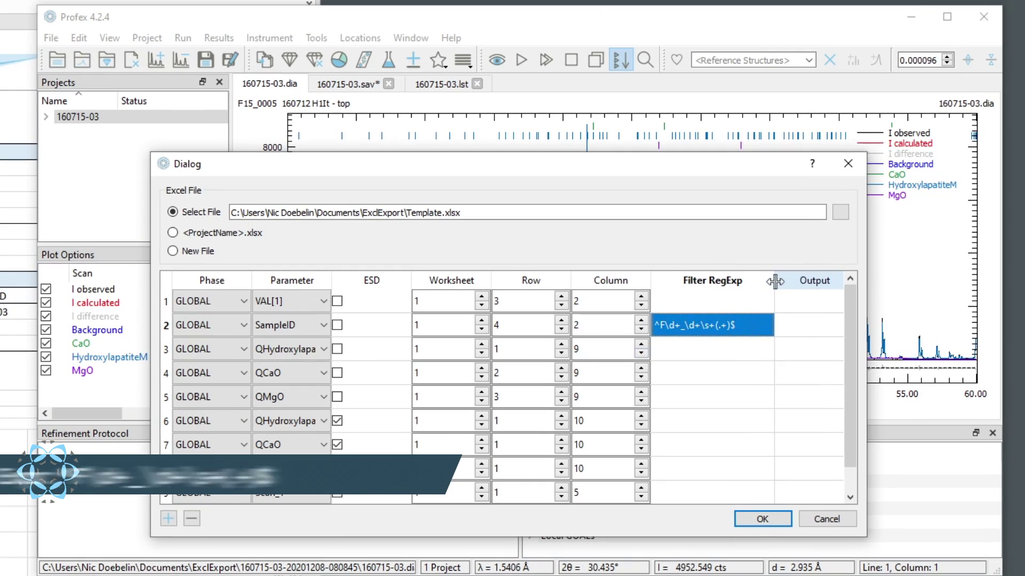
pyautogui.moveTo(775, 281); pyautogui.dragTo(760, 281)
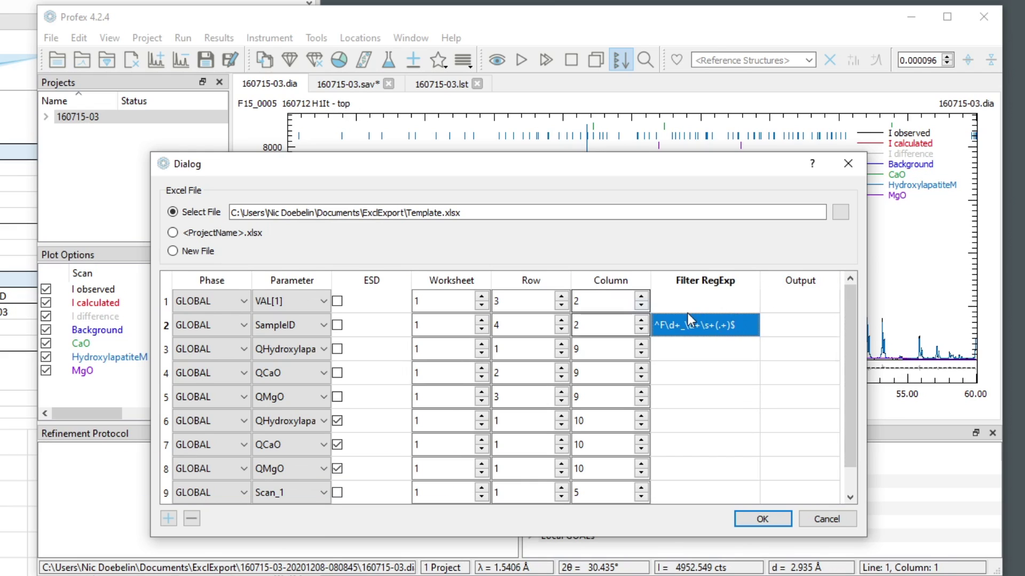
pyautogui.doubleClick(792, 328)
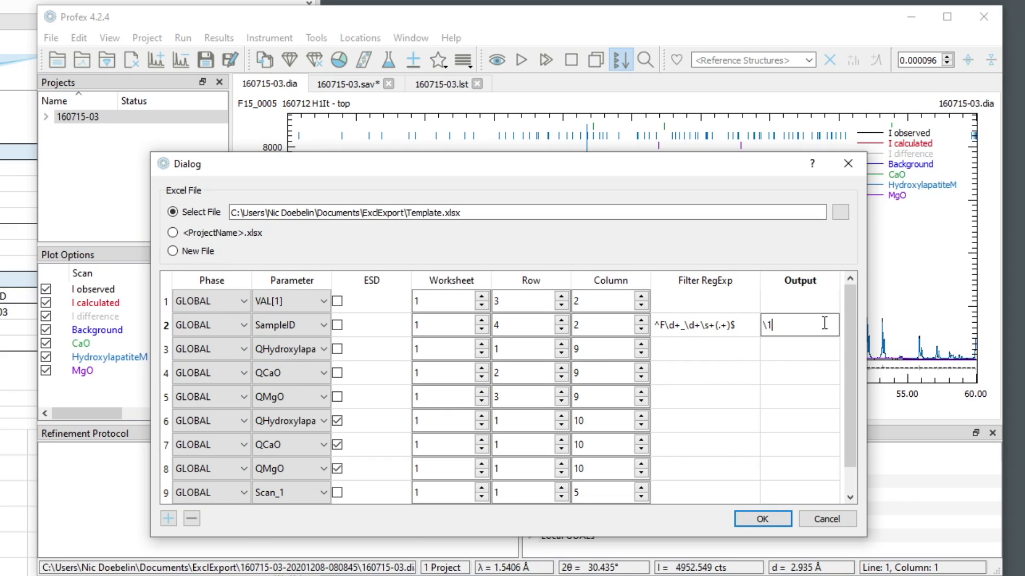
# Commit \1 as the SampleID output and accept the export settings
pyautogui.press('Return')
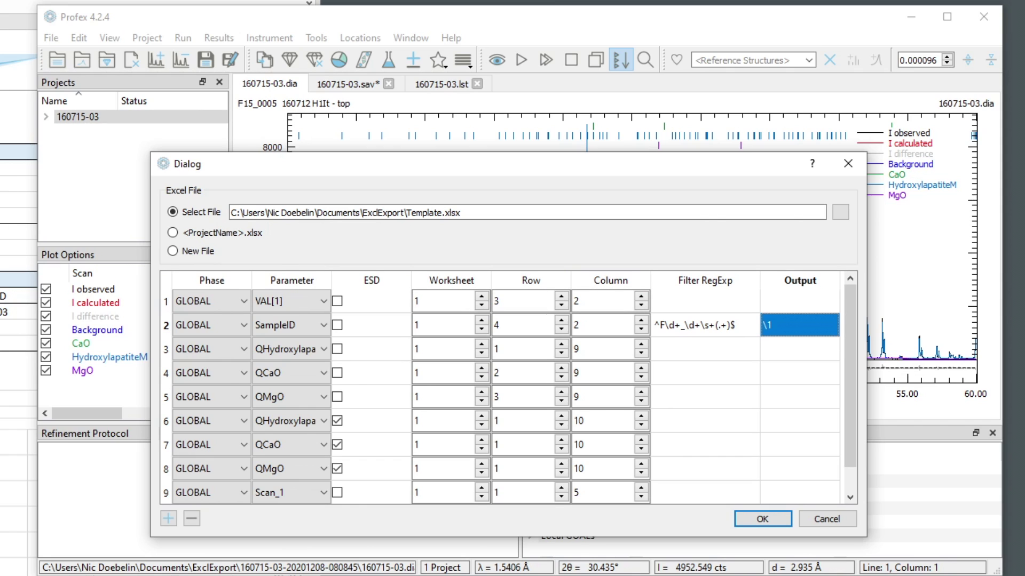
pyautogui.click(762, 519)
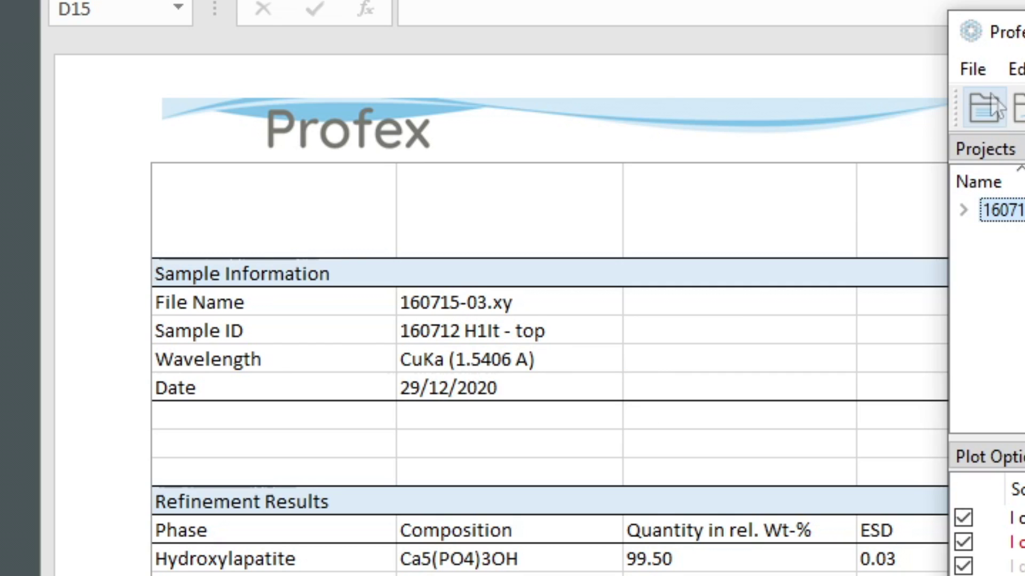
# Enter the placeholder 'Project Fxx_xxxx' in cell A1 of the Excel template
pyautogui.click(299, 238)
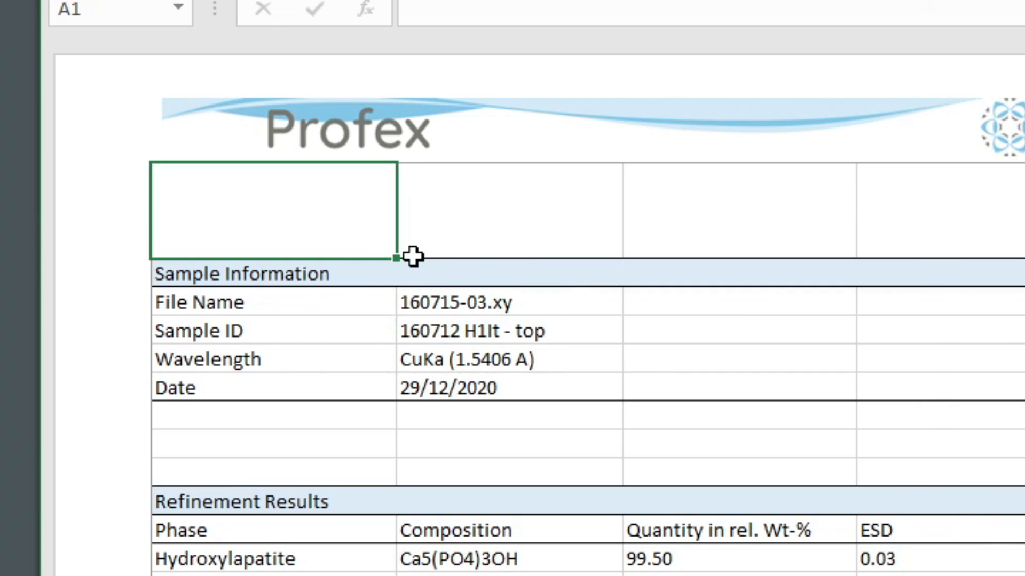
pyautogui.write('Project Fxx_xxxx')
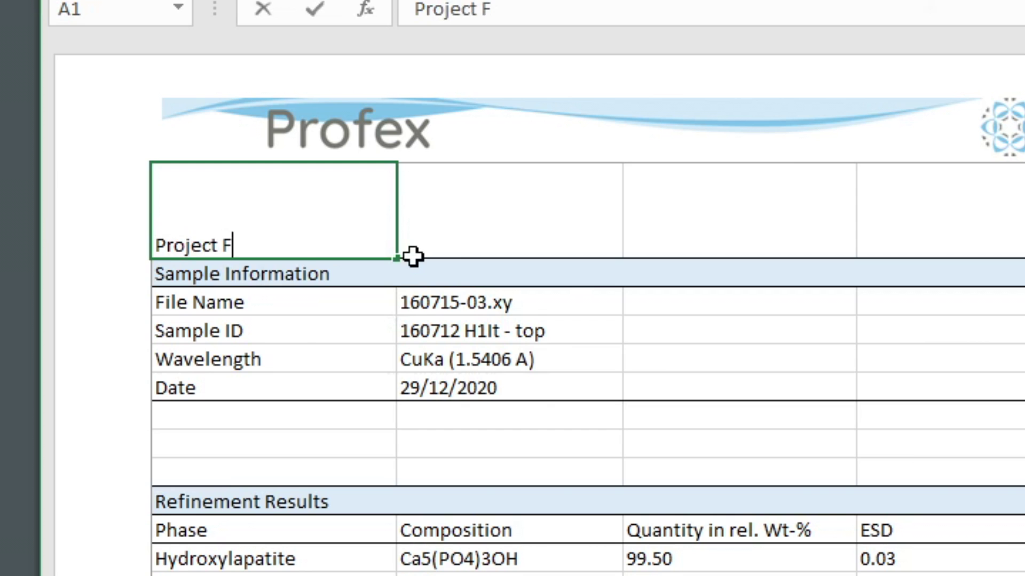
pyautogui.press('Return')
pyautogui.click(192, 200)
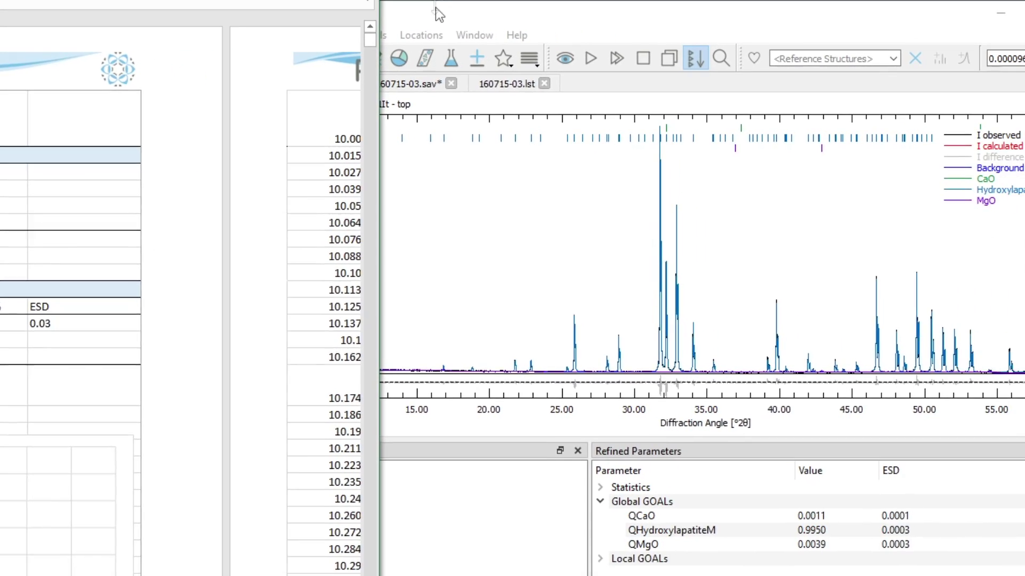
pyautogui.click(438, 14)
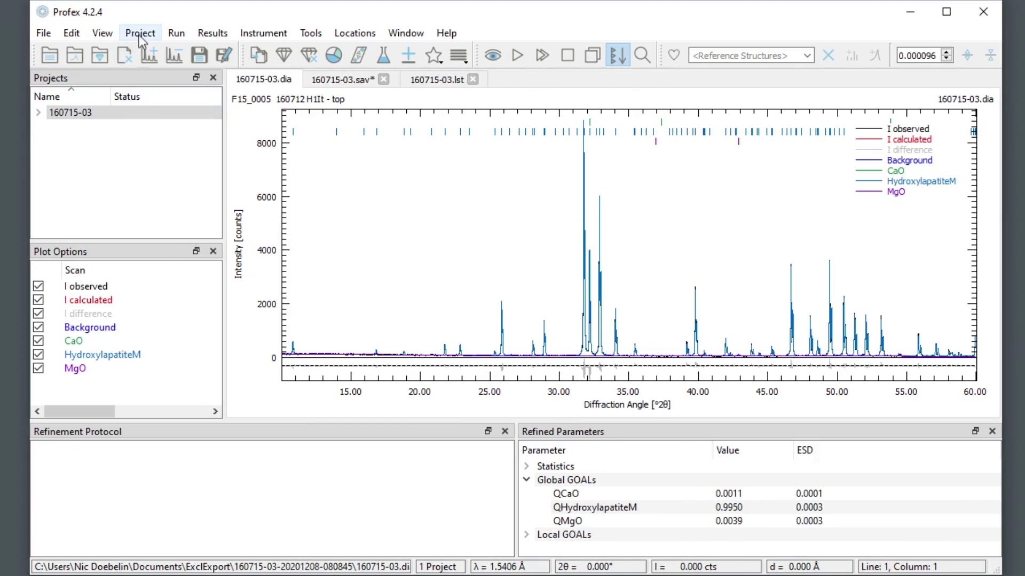
# Add a tenth export entry exporting SampleID to sheet 1, row 1, column 1
pyautogui.click(196, 34)
pyautogui.click(213, 283)
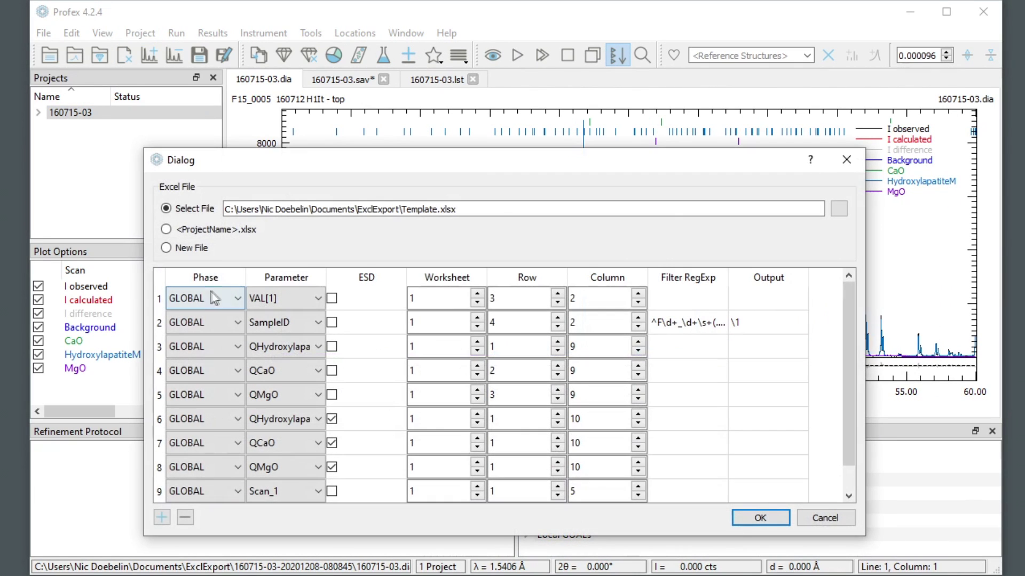
pyautogui.click(161, 517)
pyautogui.scroll(-1, 847, 456)
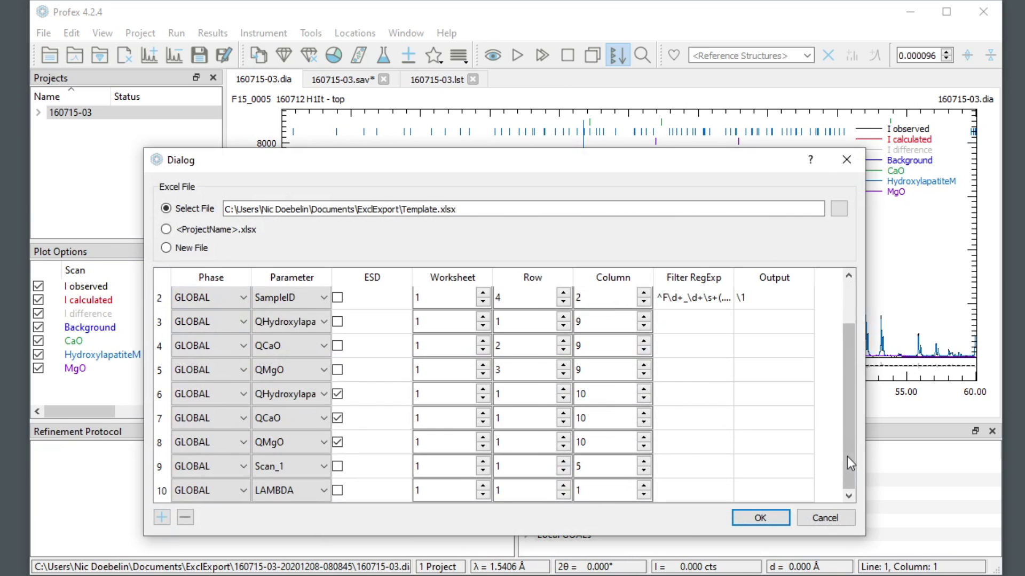
pyautogui.click(292, 493)
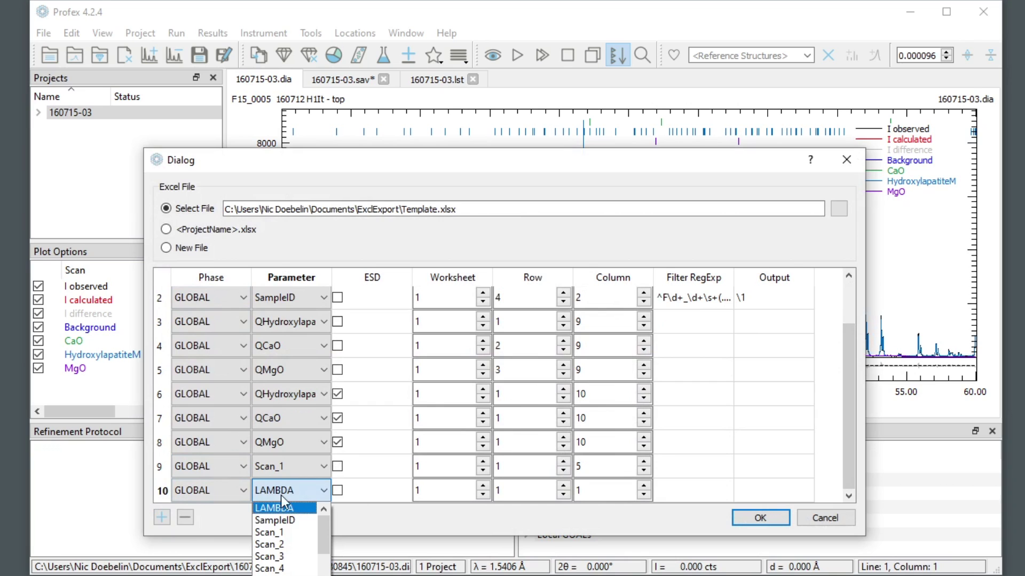
pyautogui.click(301, 520)
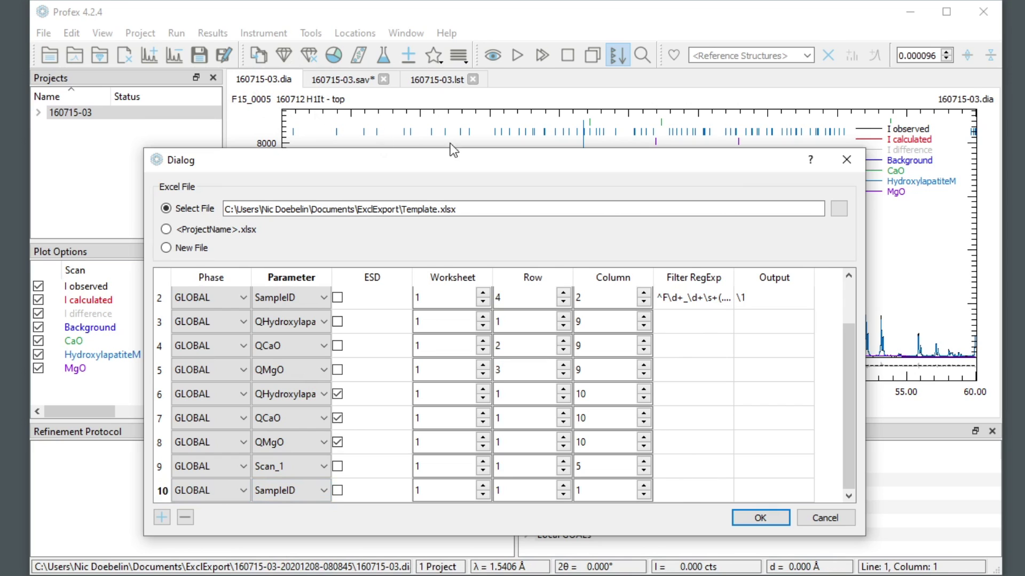
pyautogui.moveTo(307, 148); pyautogui.dragTo(307, 101)
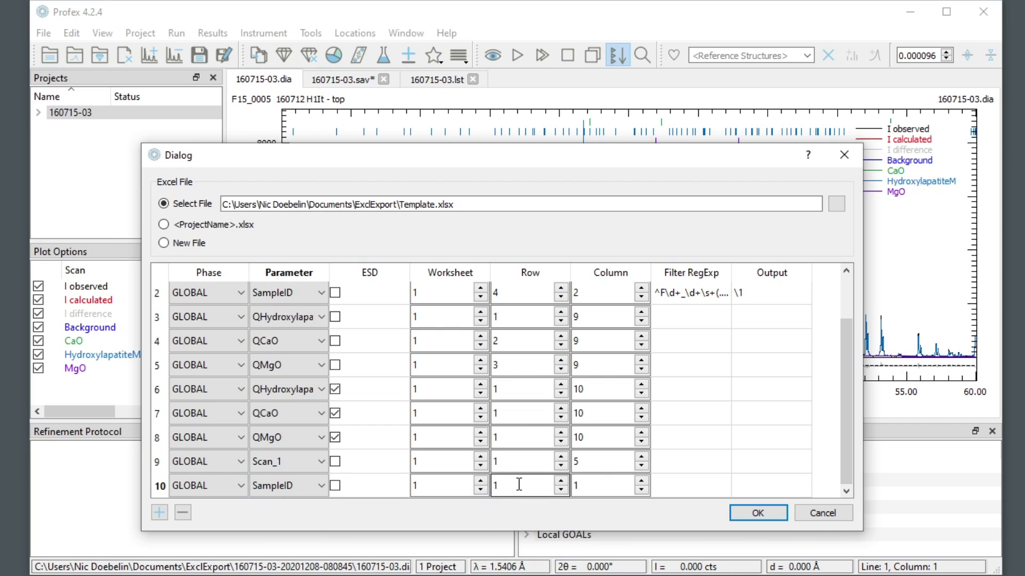
pyautogui.click(602, 483)
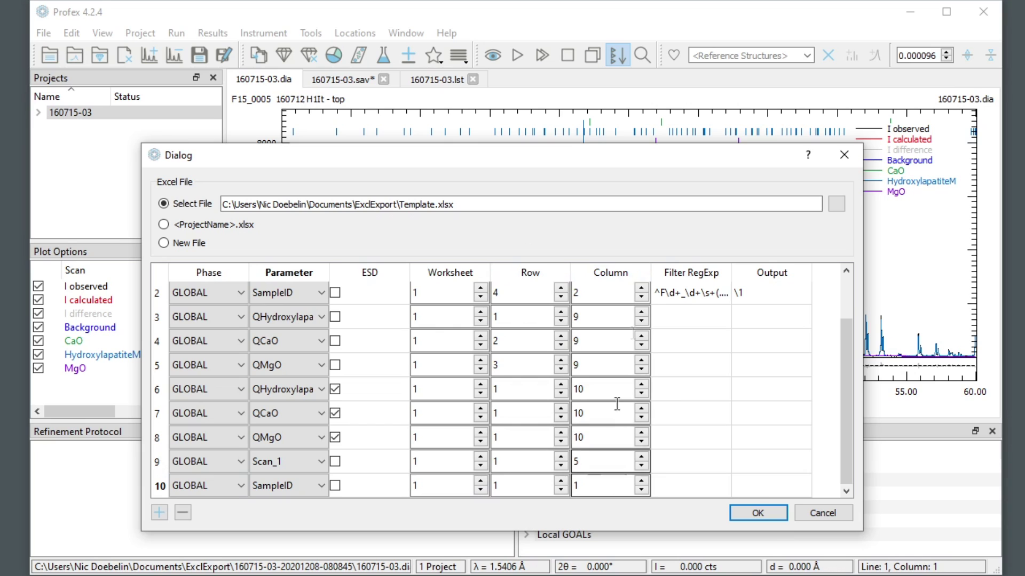
# Copy row 2's regex into row 10 and rework it to ^(F\d+_\d+)\s+.+$
pyautogui.click(690, 294)
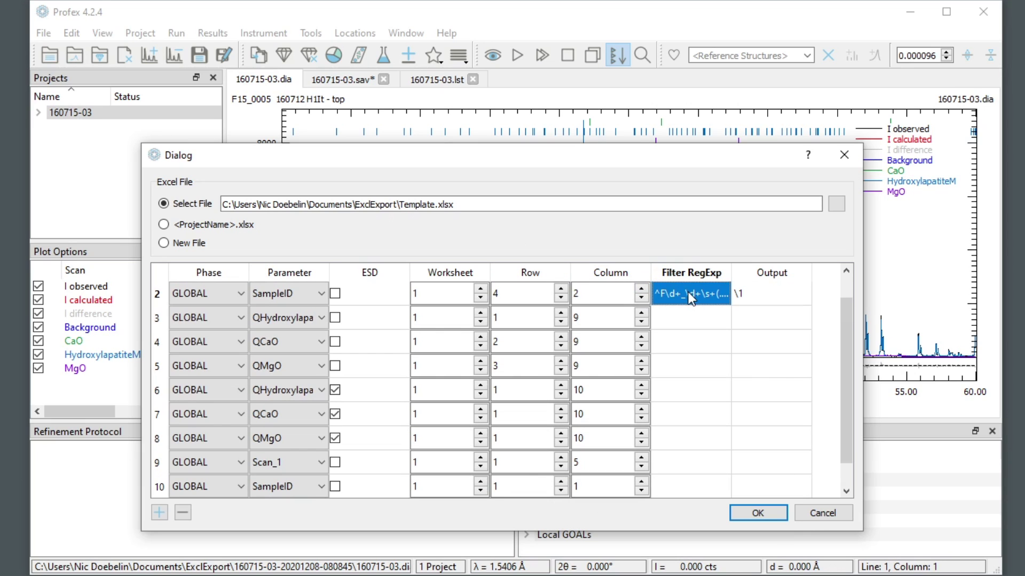
pyautogui.doubleClick(687, 292)
pyautogui.tripleClick(688, 292)
pyautogui.click(687, 292)
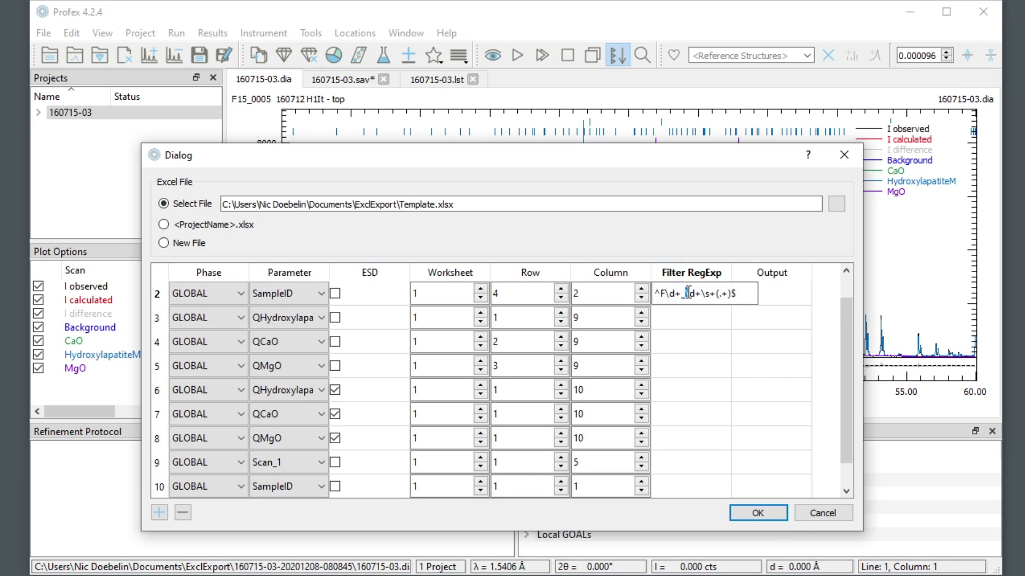
pyautogui.tripleClick(688, 293)
pyautogui.hotkey('ctrl', 'c')
pyautogui.click(683, 487)
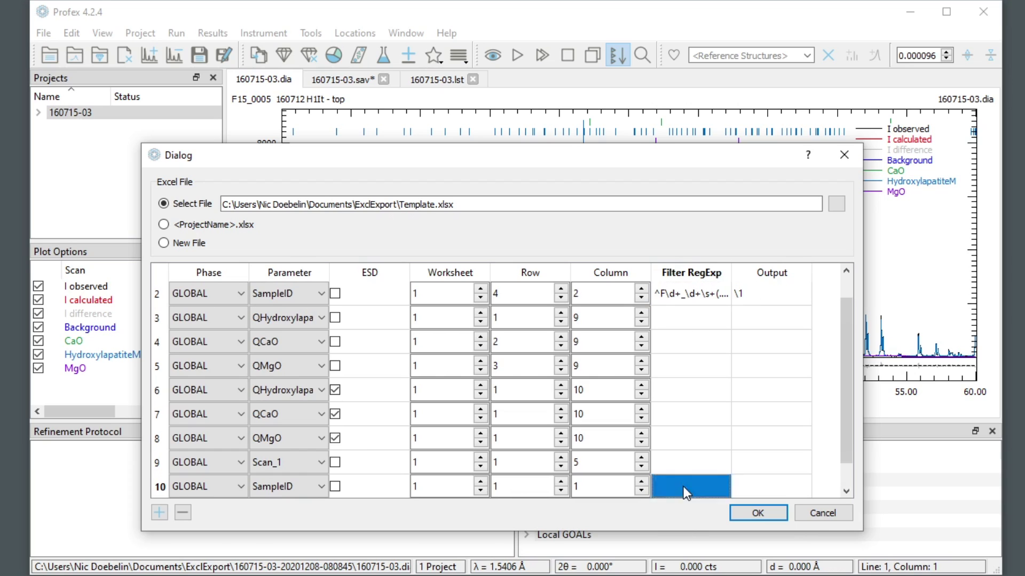
pyautogui.doubleClick(683, 486)
pyautogui.hotkey('ctrl', 'v')
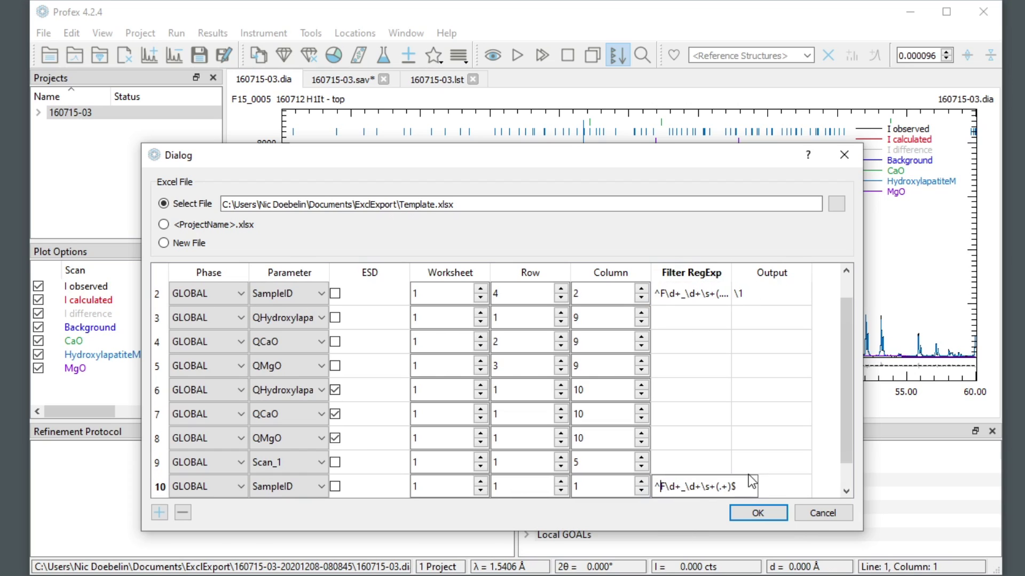
pyautogui.write('(')
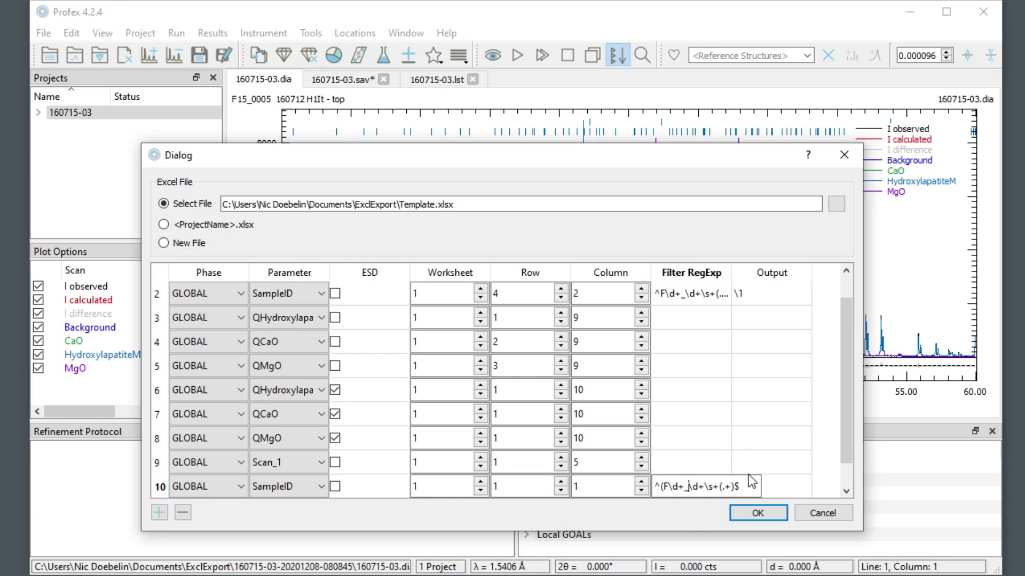
pyautogui.write(')')
pyautogui.press('Right')
pyautogui.press('Right')
pyautogui.press('Right')
pyautogui.press('Delete')
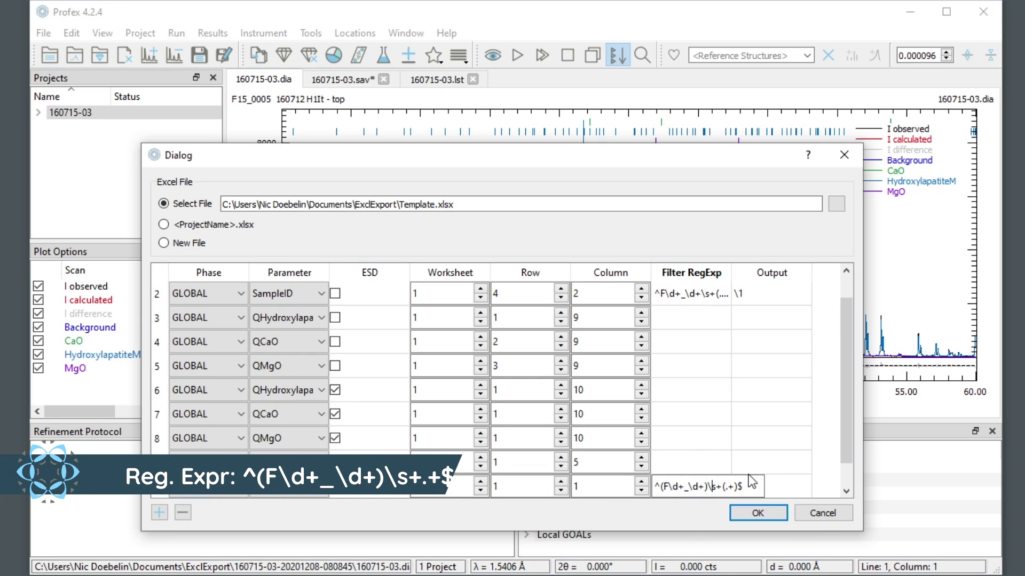
pyautogui.press('Right')
pyautogui.press('Right')
pyautogui.press('Delete')
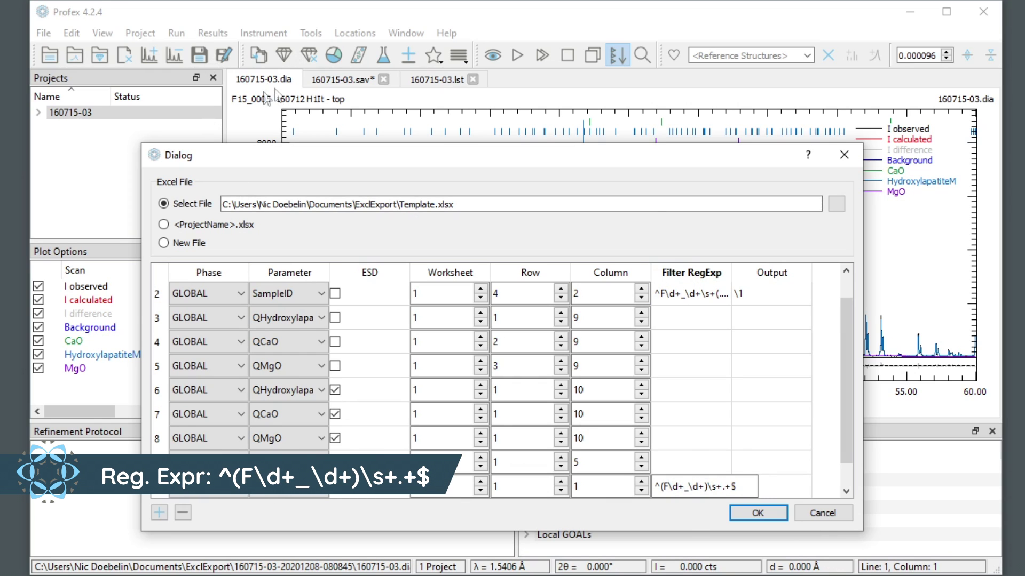
# Set row 10's output to \1 and save the export settings
pyautogui.click(779, 488)
pyautogui.click(779, 488)
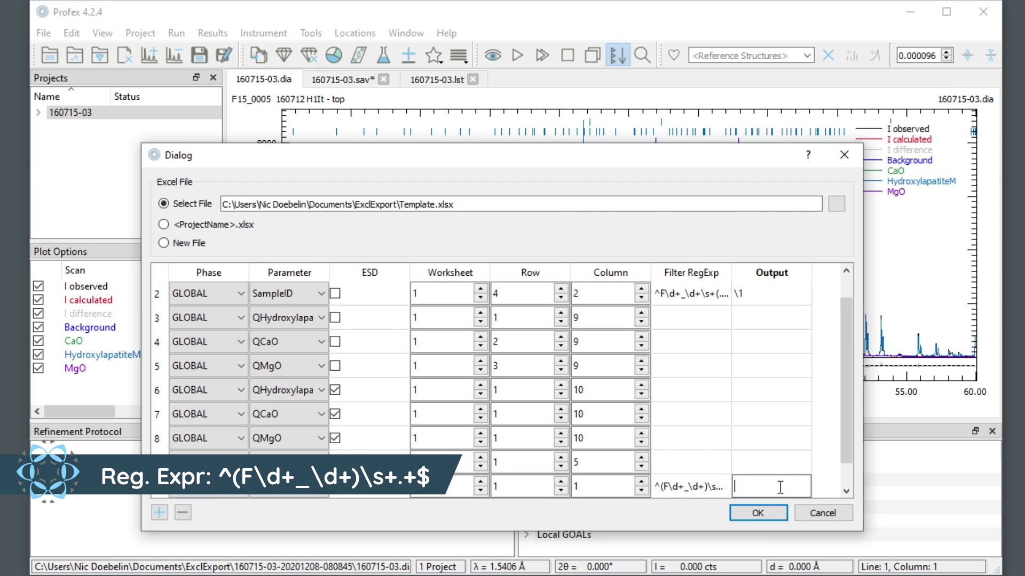
pyautogui.write('\\1')
pyautogui.press('Return')
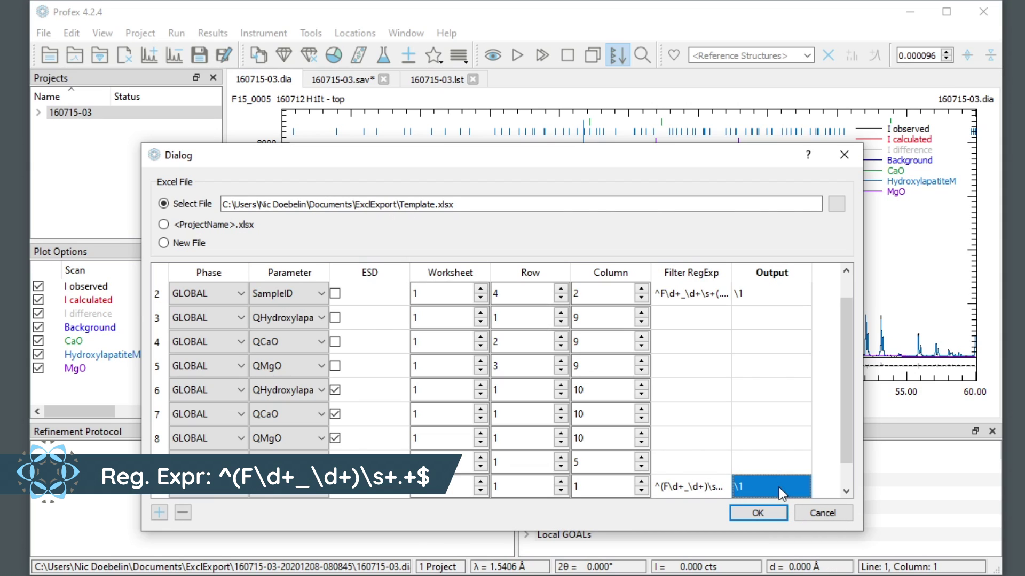
pyautogui.click(758, 513)
# Export the results to Excel and check that the top cell reads F15_0005
pyautogui.click(212, 33)
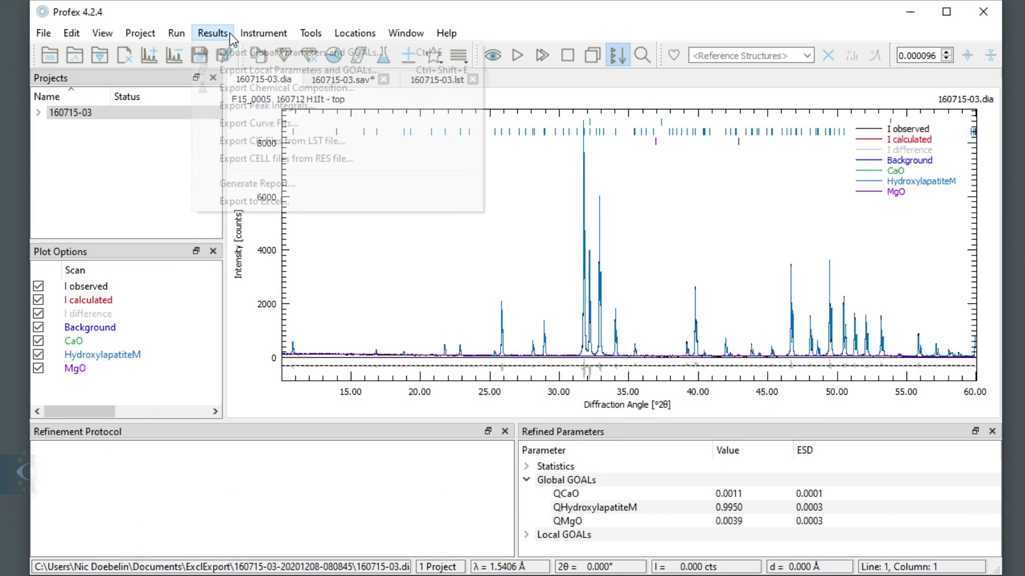
pyautogui.click(278, 55)
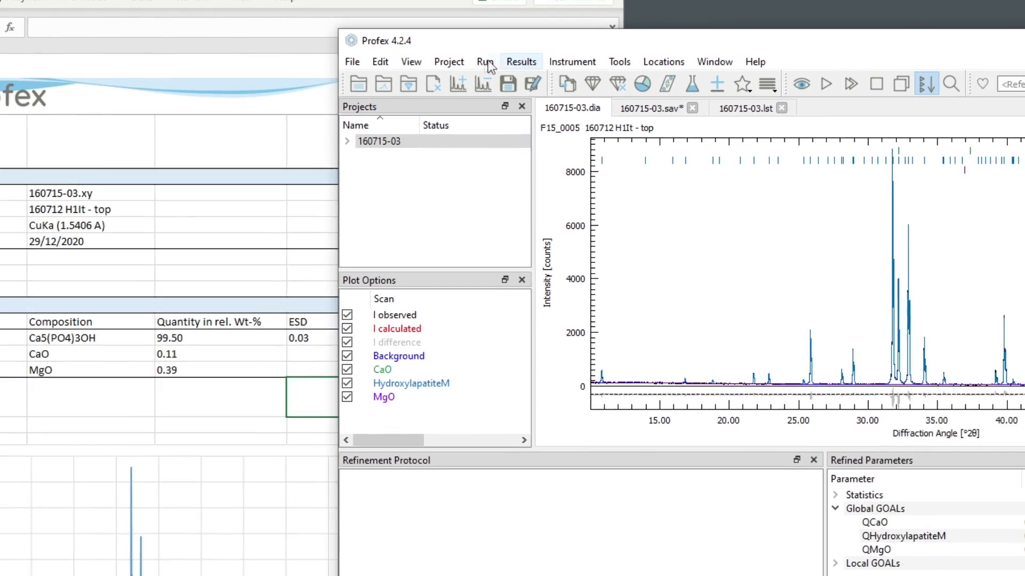
pyautogui.click(637, 79)
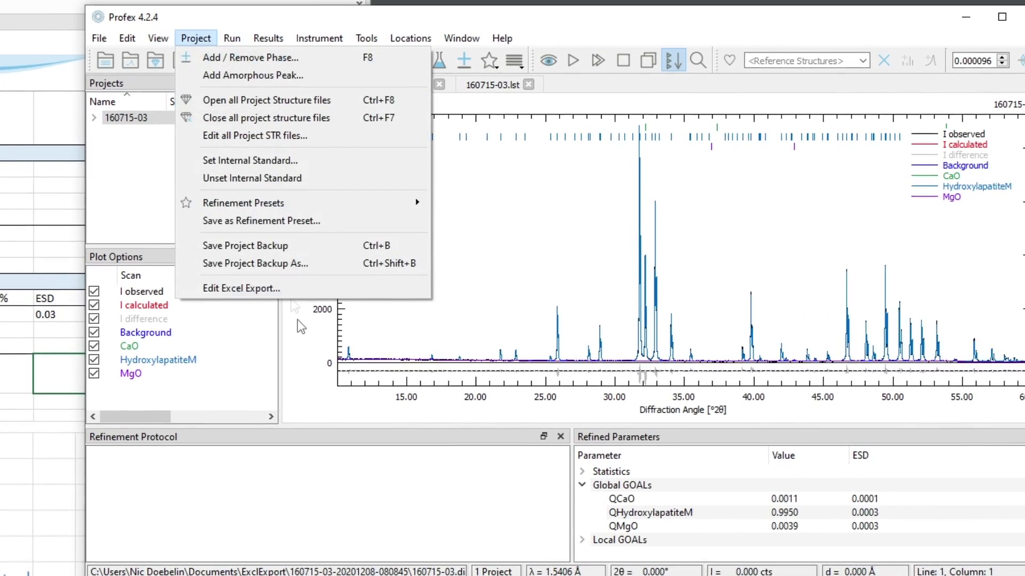
# Change row 10's output to 'Project \1' and save the export settings
pyautogui.click(289, 288)
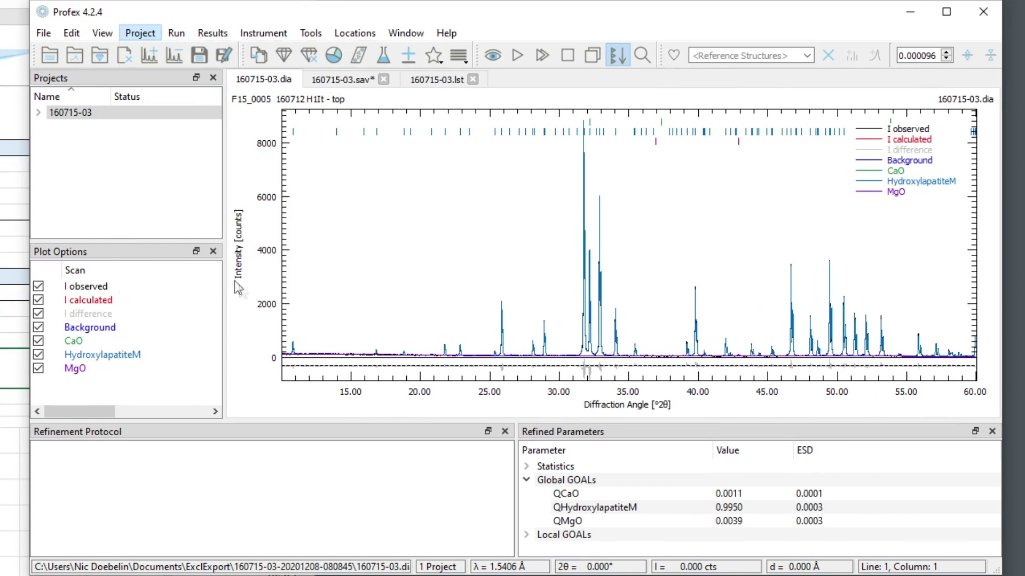
pyautogui.scroll(-2, 843, 339)
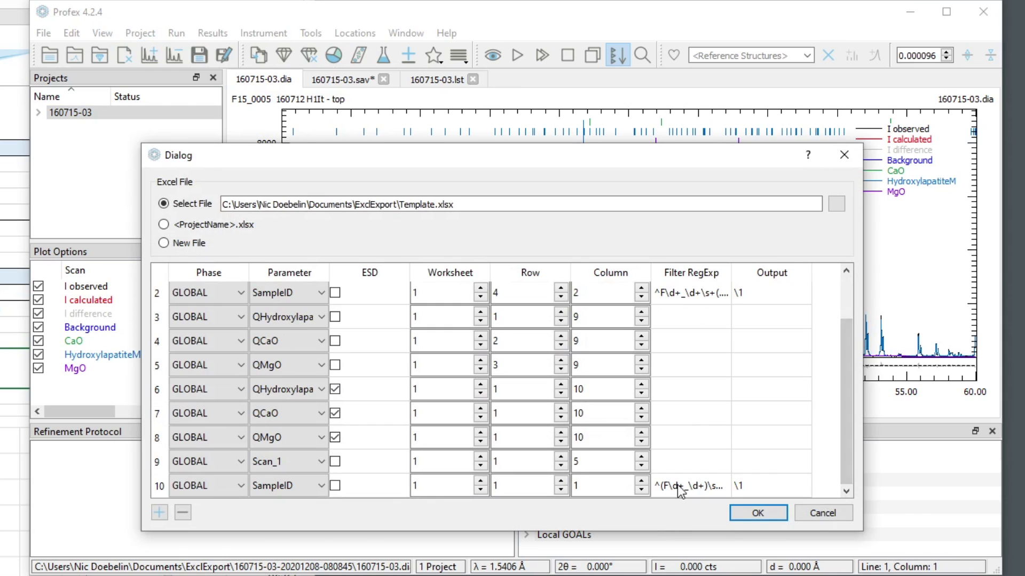
pyautogui.doubleClick(756, 485)
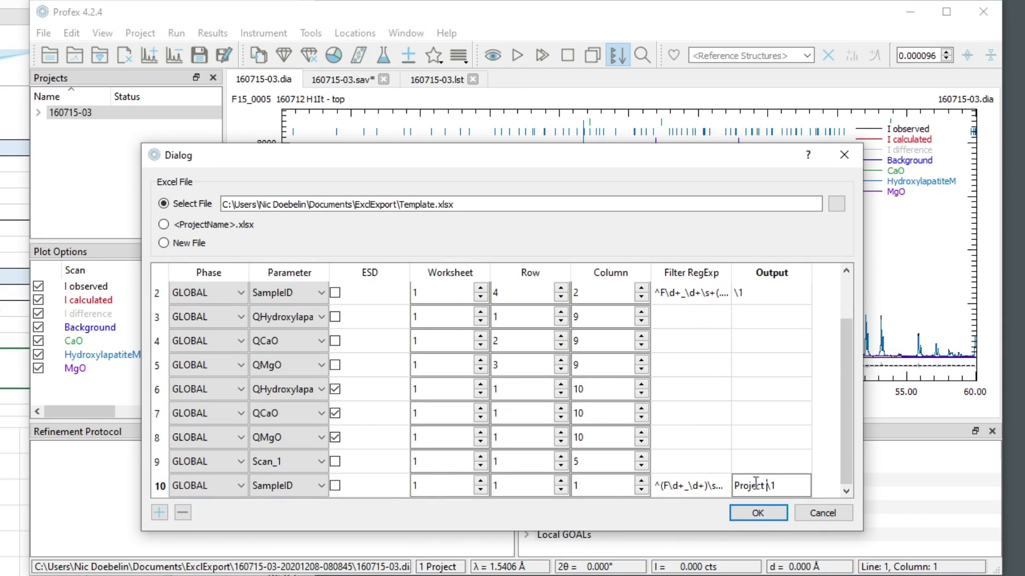
pyautogui.write('Project')
pyautogui.press('Return')
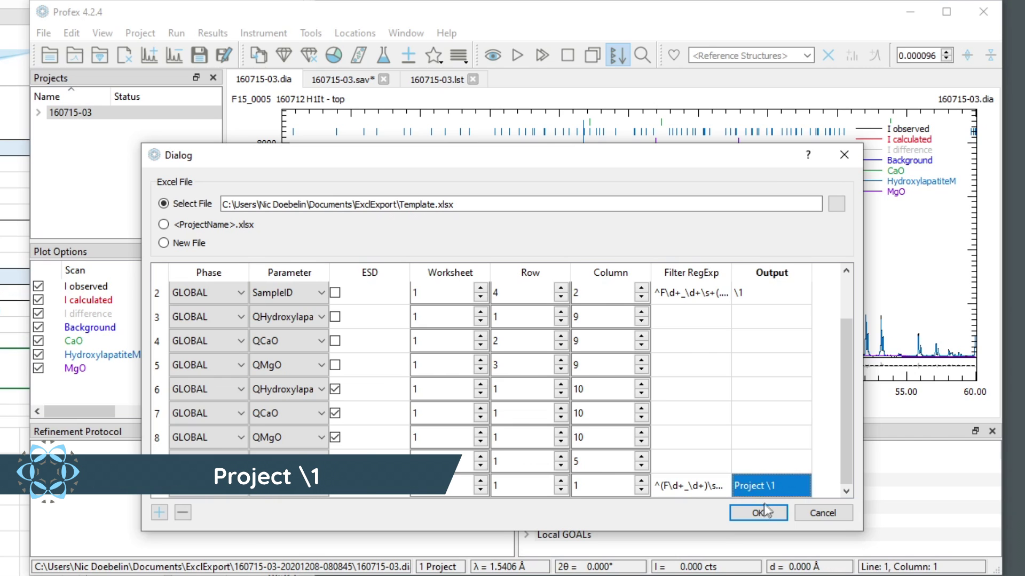
pyautogui.click(758, 513)
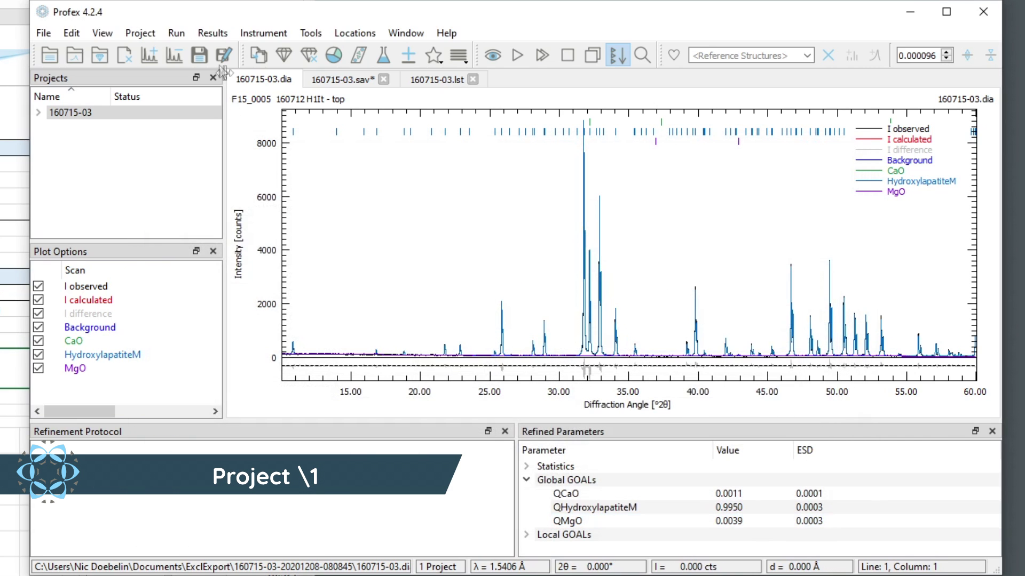
# Export project 160715-03's results to the Excel template
pyautogui.click(213, 33)
pyautogui.click(247, 201)
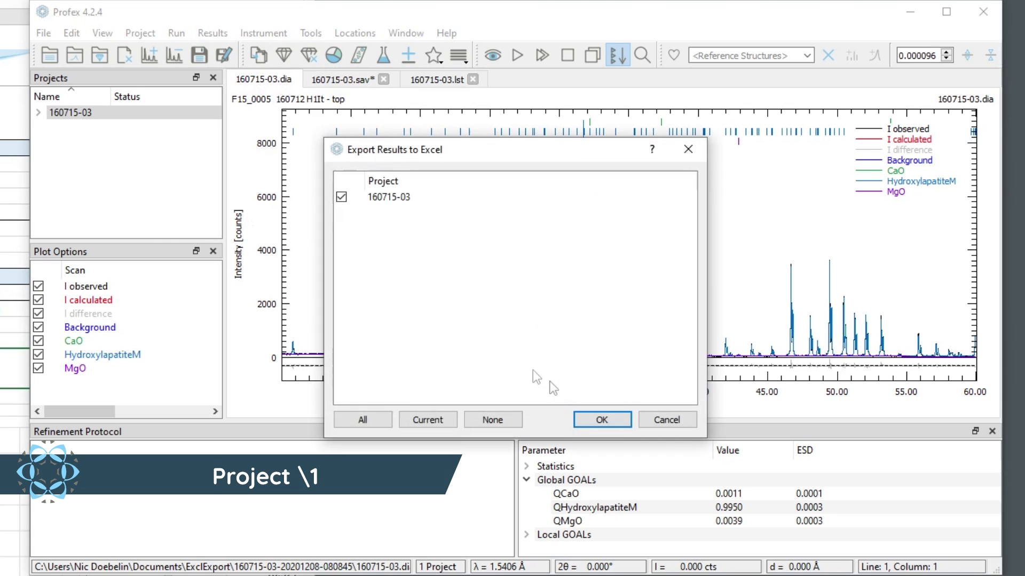
pyautogui.click(600, 419)
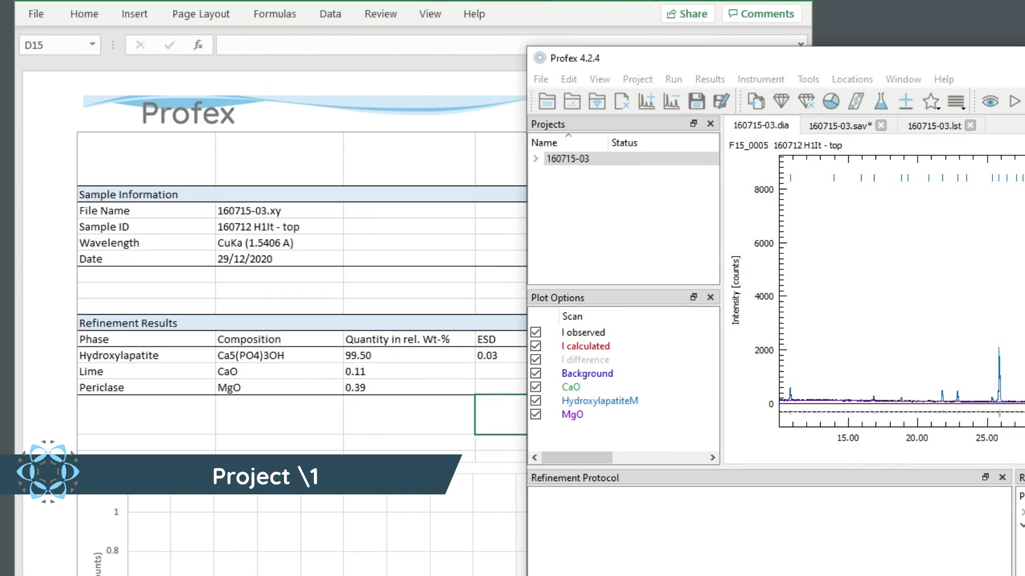
# Make the 'Project F15_0005' title in A1 bold and enlarge it to about 24 pt
pyautogui.click(139, 158)
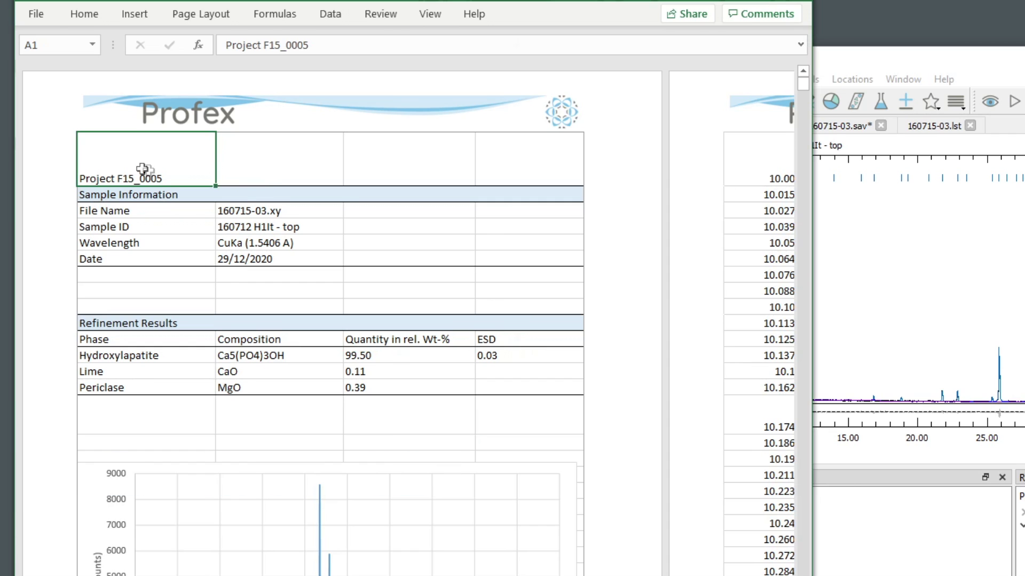
pyautogui.click(91, 13)
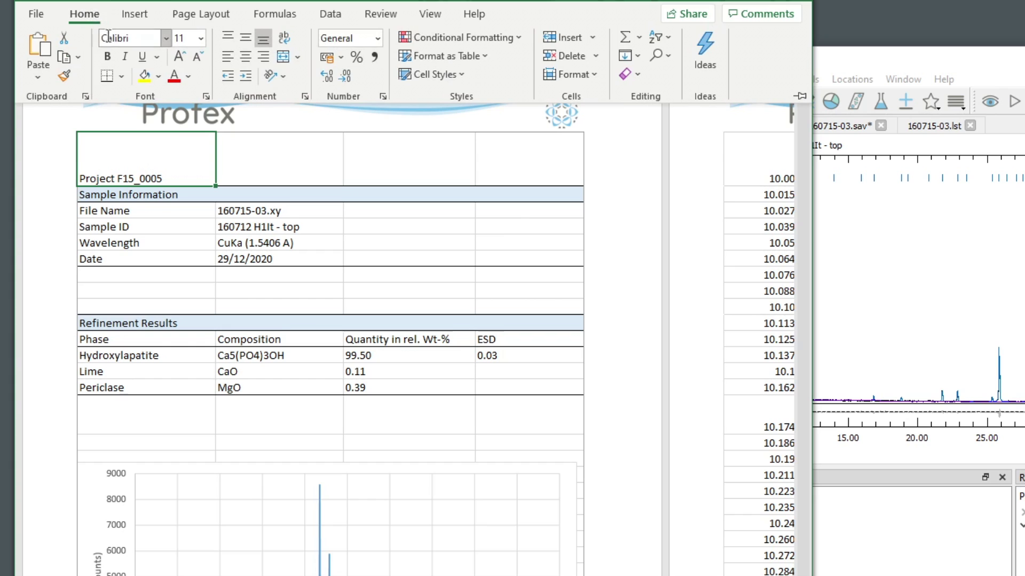
pyautogui.click(109, 57)
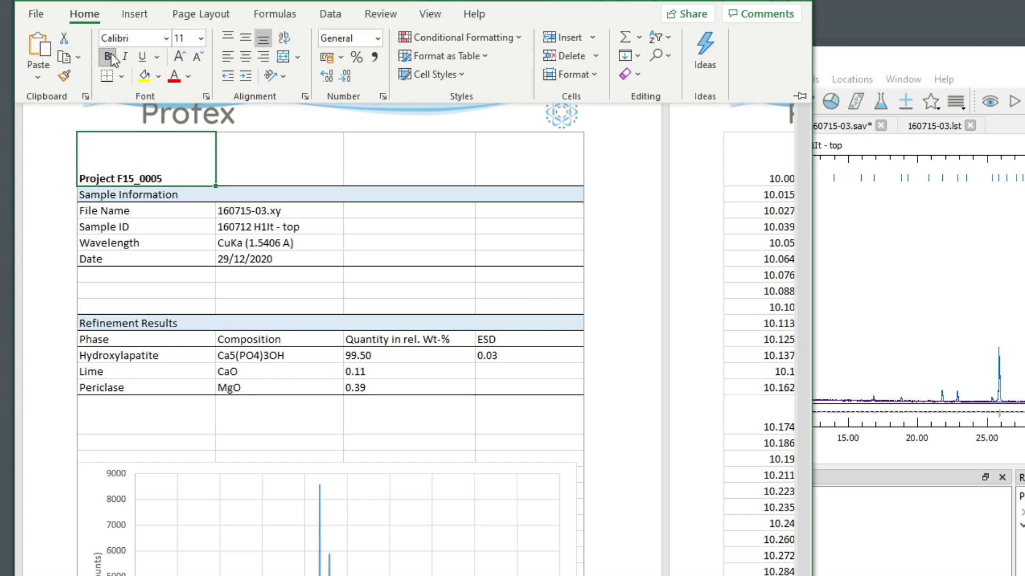
pyautogui.click(180, 57)
pyautogui.click(179, 57)
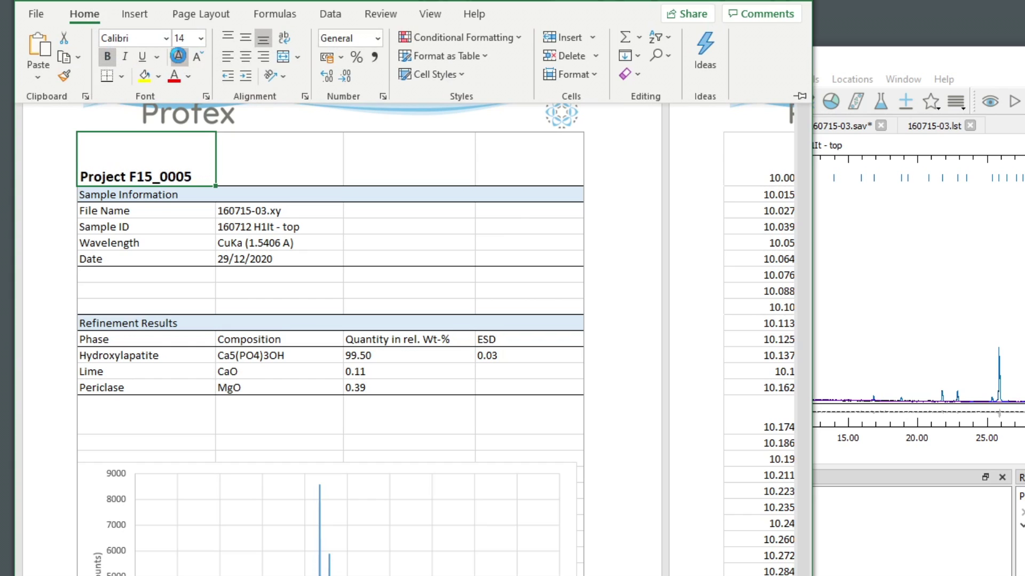
pyautogui.click(180, 57)
pyautogui.click(180, 57)
pyautogui.click(179, 57)
pyautogui.click(179, 57)
pyautogui.click(178, 56)
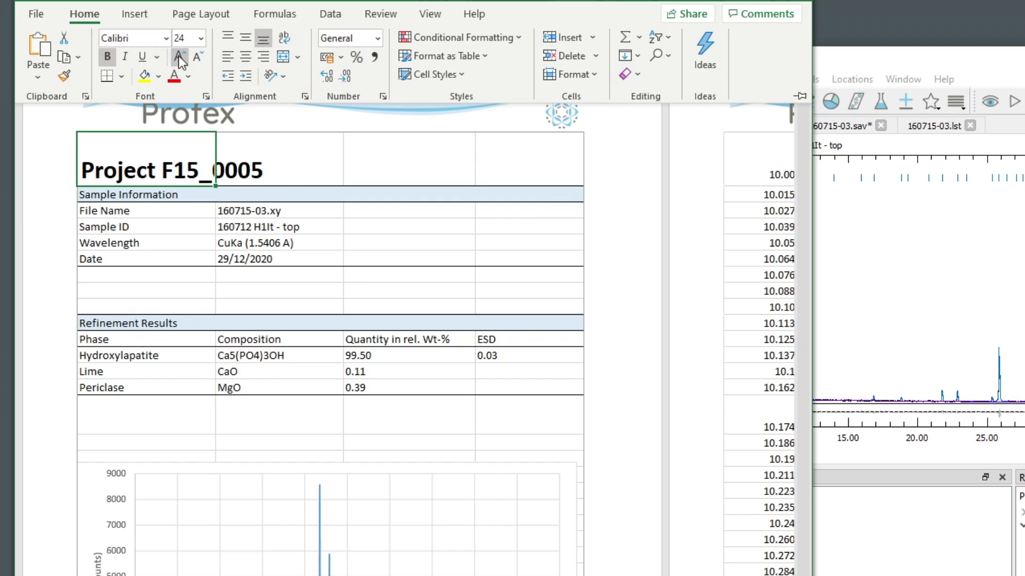
pyautogui.click(178, 56)
pyautogui.click(202, 291)
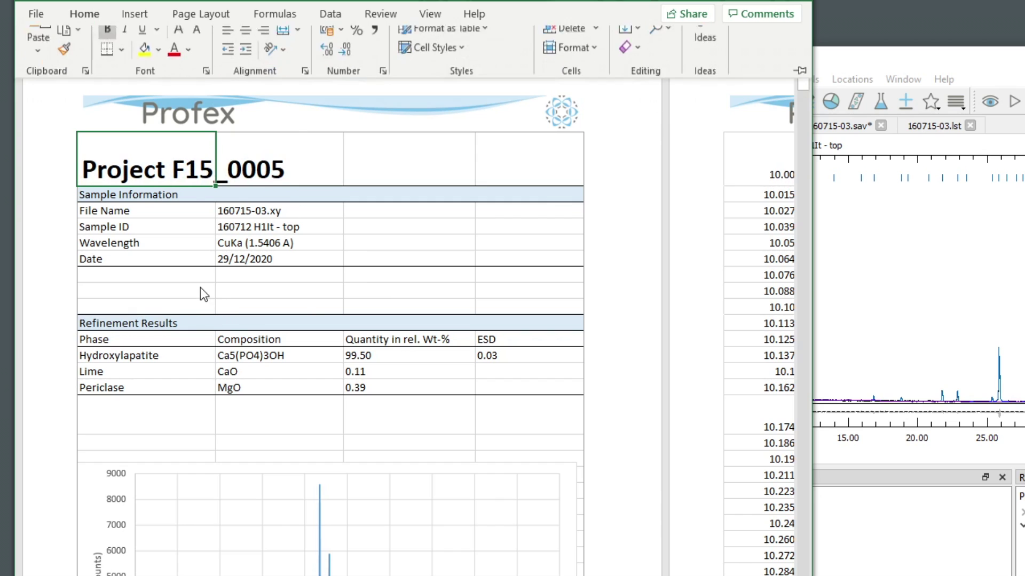
pyautogui.click(310, 160)
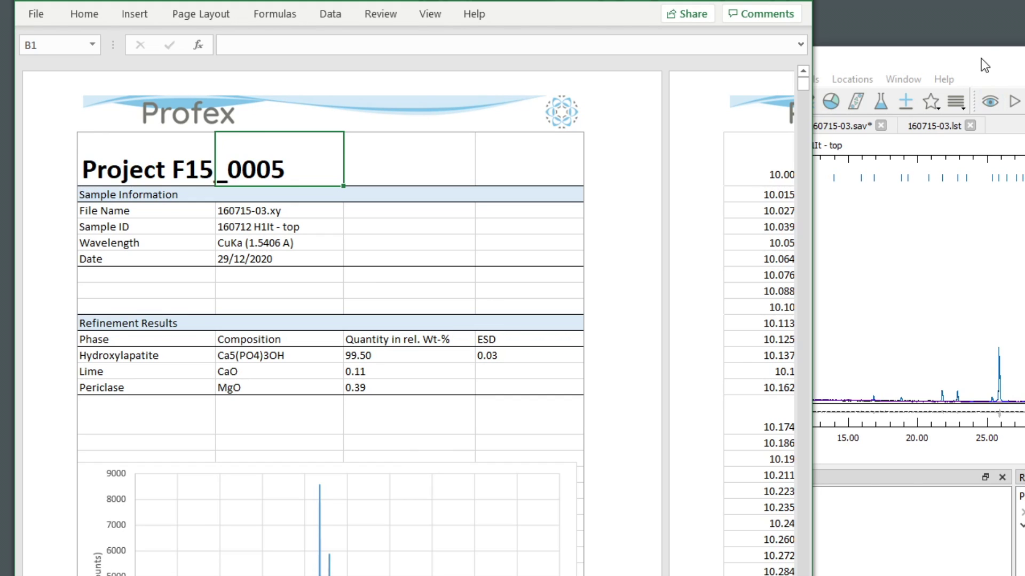
# Show project 160715-03's .sav control file in Profex
pyautogui.click(228, 222)
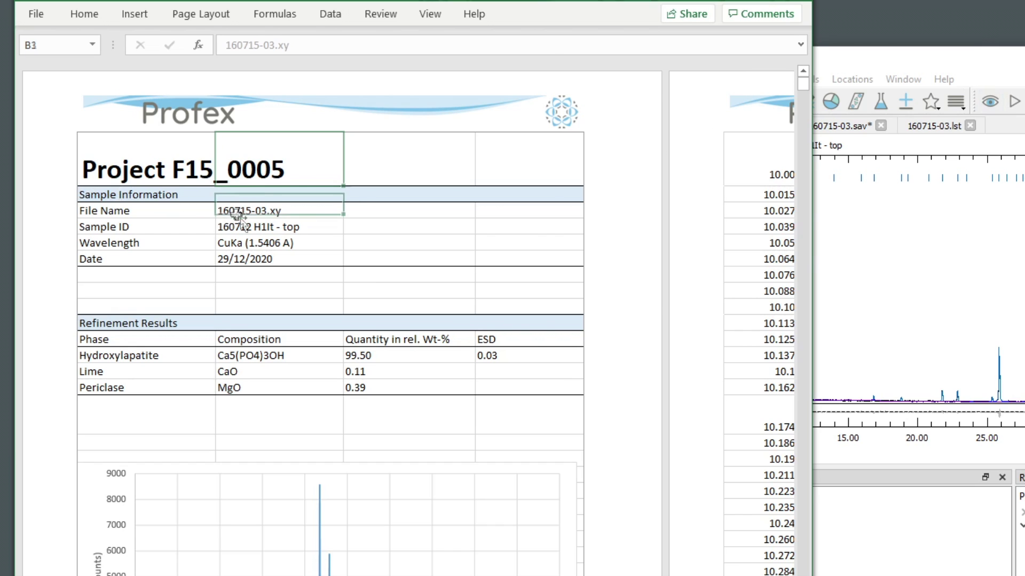
pyautogui.hotkey('alt', 'Tab')
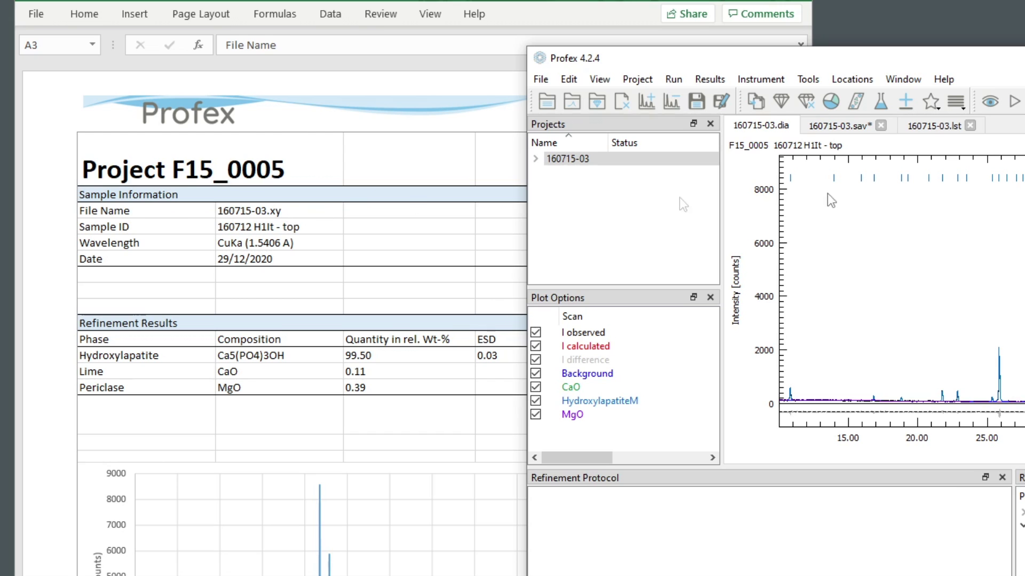
pyautogui.click(837, 126)
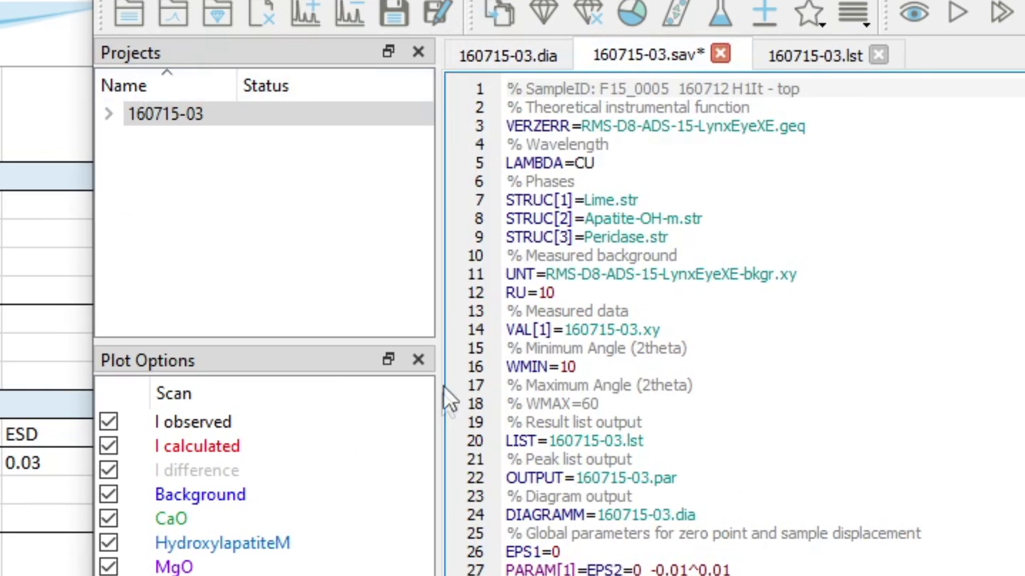
# Highlight the data file name 160715-03 and its .xy extension on line 14
pyautogui.moveTo(747, 309); pyautogui.dragTo(688, 308)
pyautogui.moveTo(595, 329); pyautogui.dragTo(553, 329)
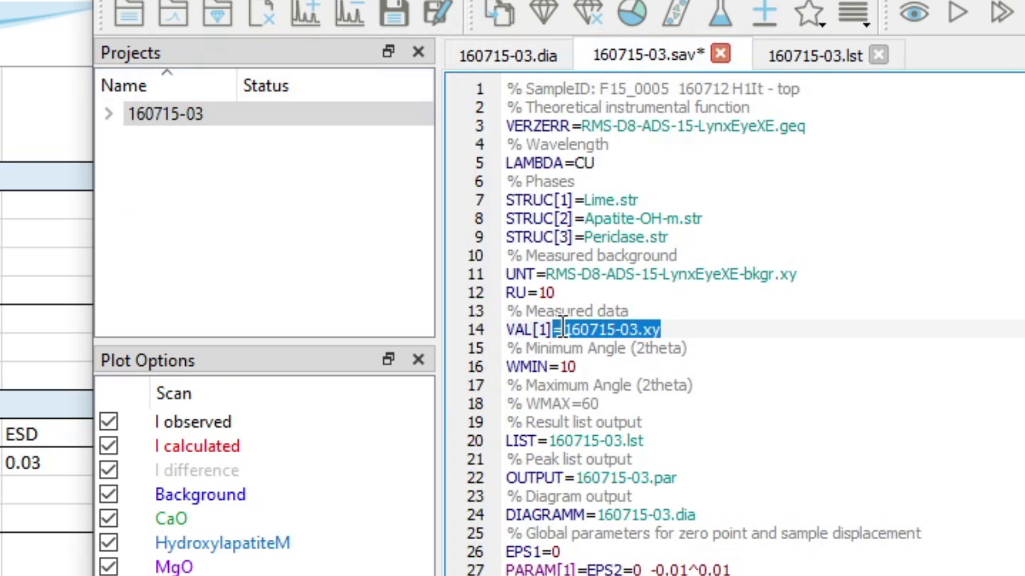
pyautogui.click(553, 330)
pyautogui.click(590, 329)
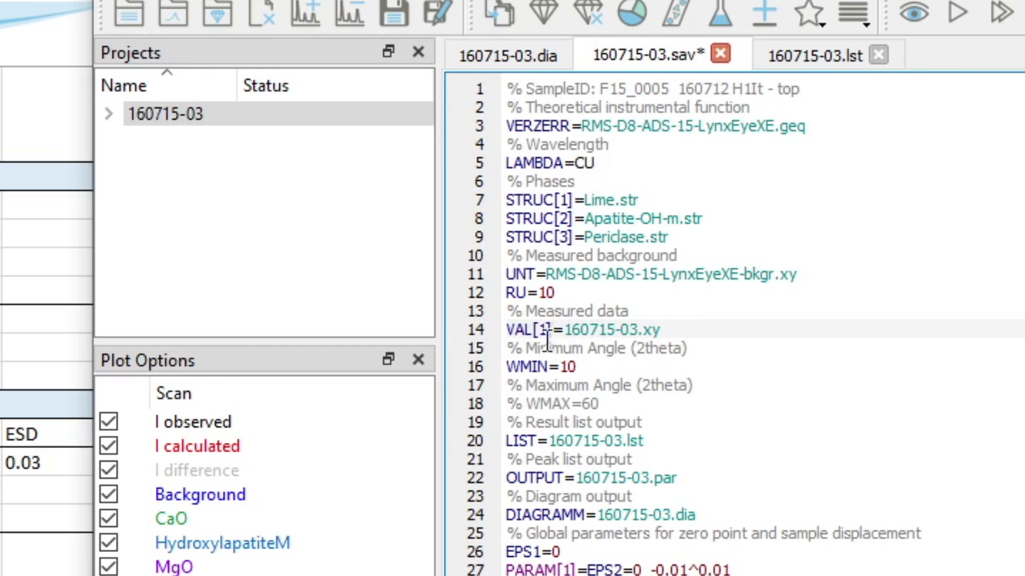
pyautogui.doubleClick(652, 329)
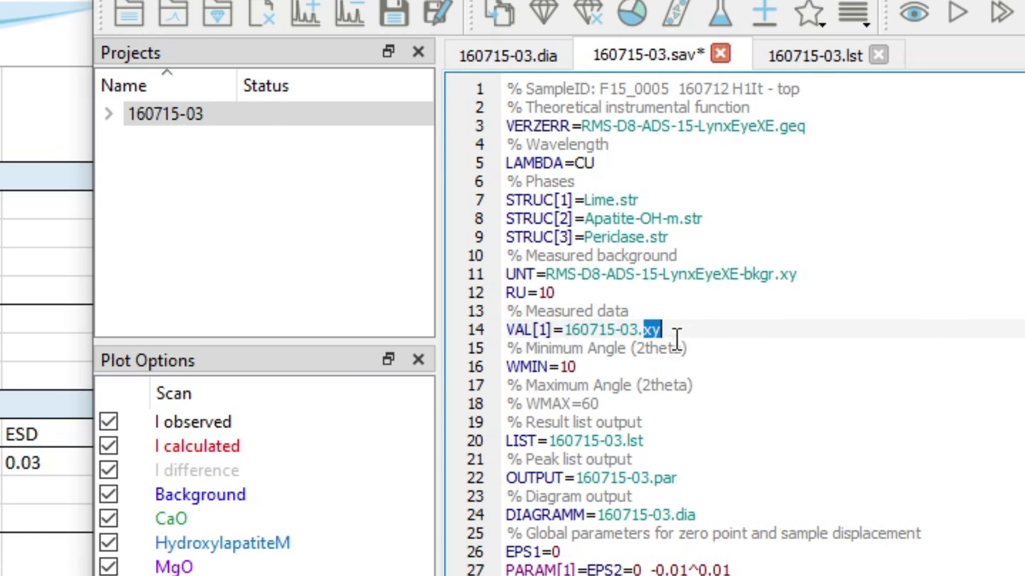
pyautogui.click(669, 331)
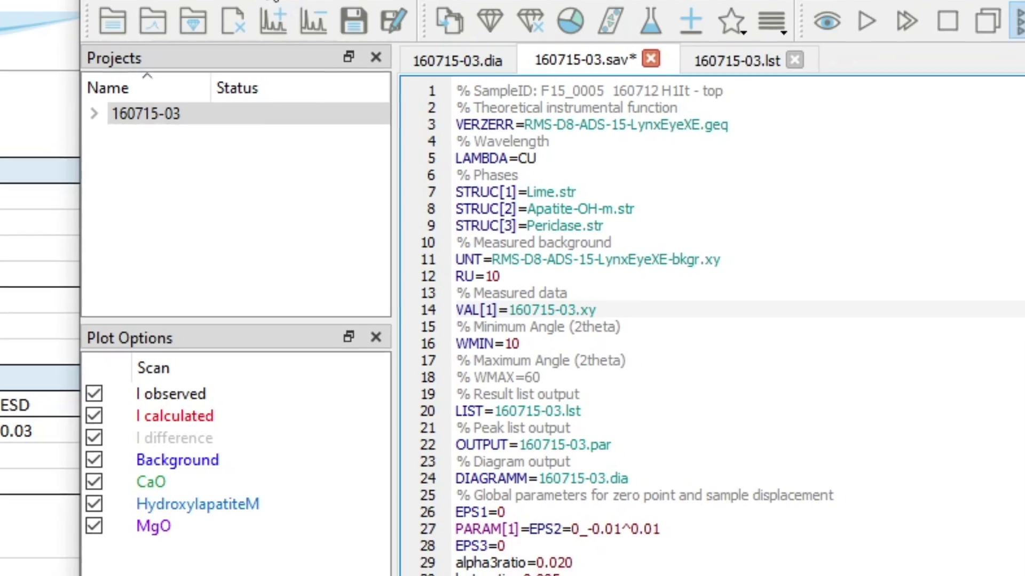
# Filter the VAL[1] Excel export with ^([^\.]+)\.xy$ and output \1.raw, then export results to the Excel template
pyautogui.click(151, 7)
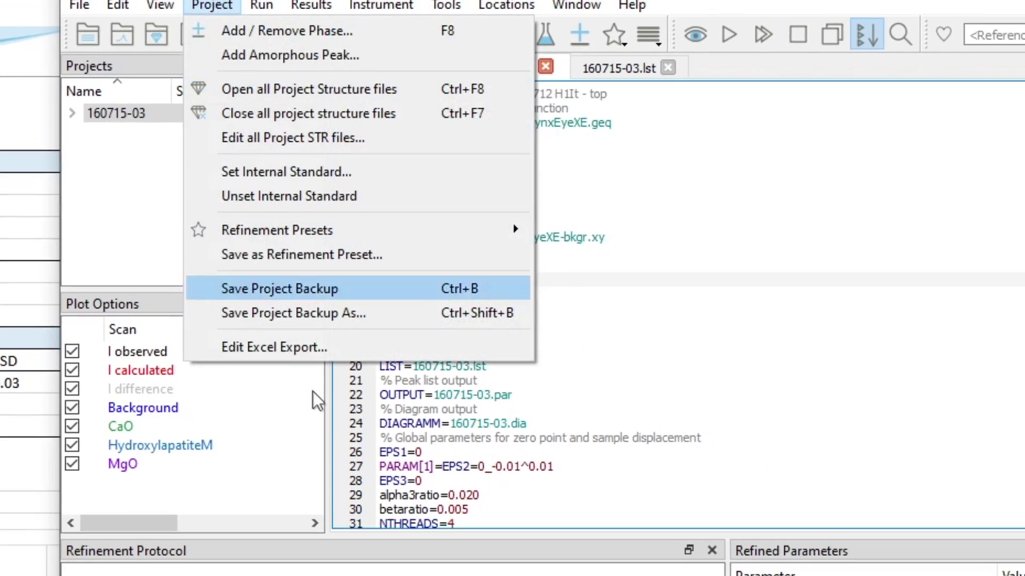
pyautogui.click(254, 316)
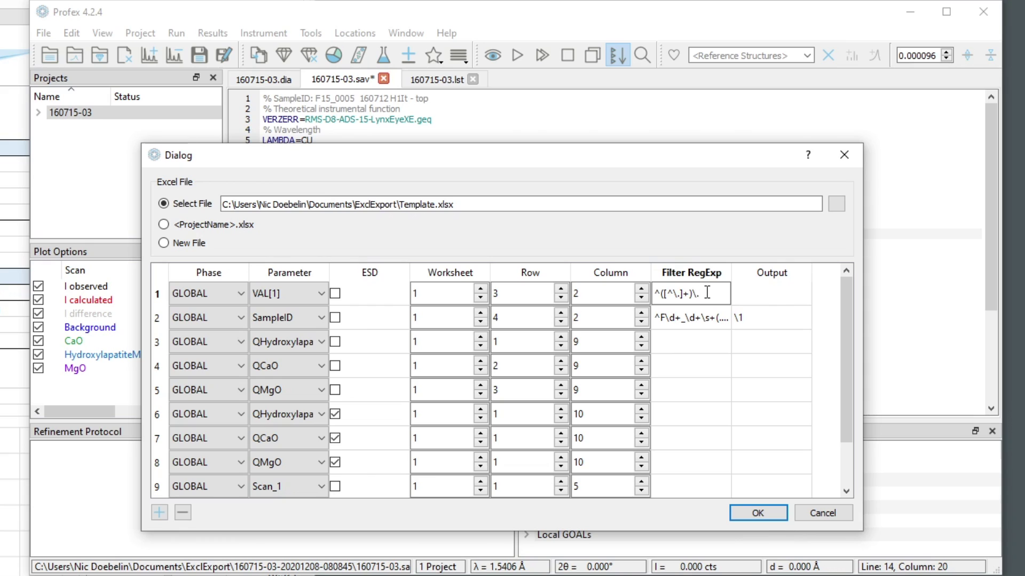
pyautogui.press('Tab')
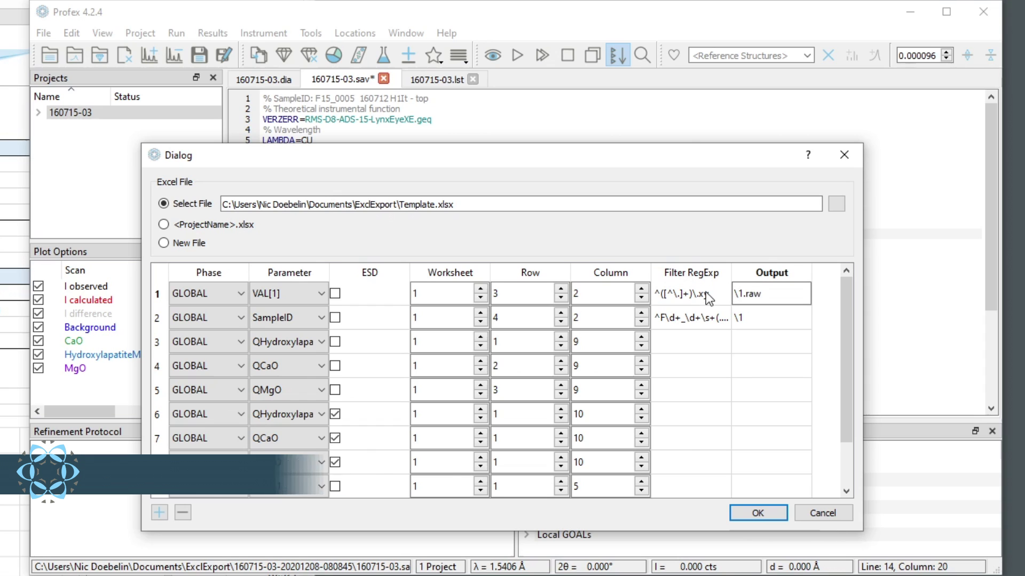
pyautogui.press('Return')
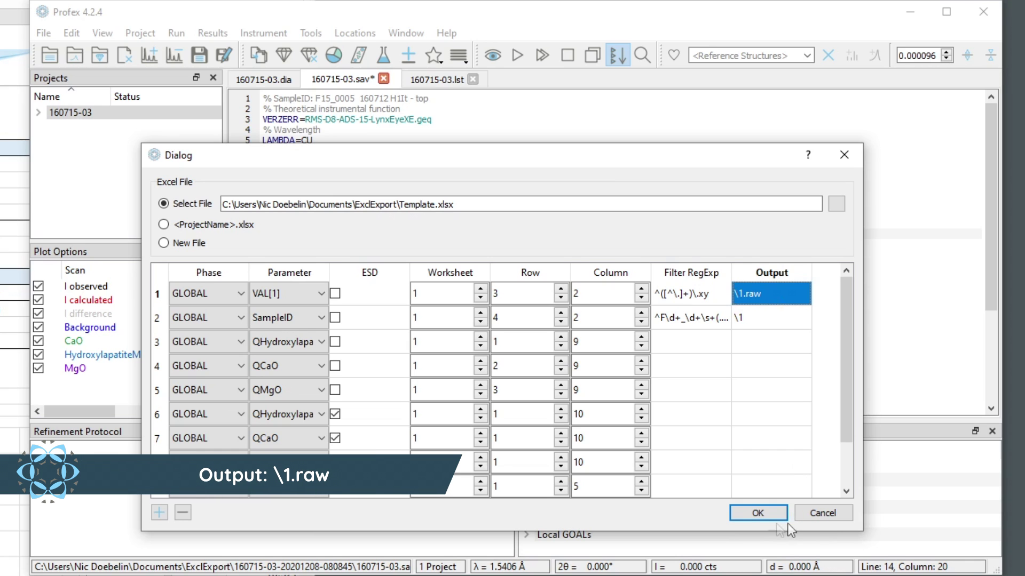
pyautogui.click(760, 514)
pyautogui.click(212, 33)
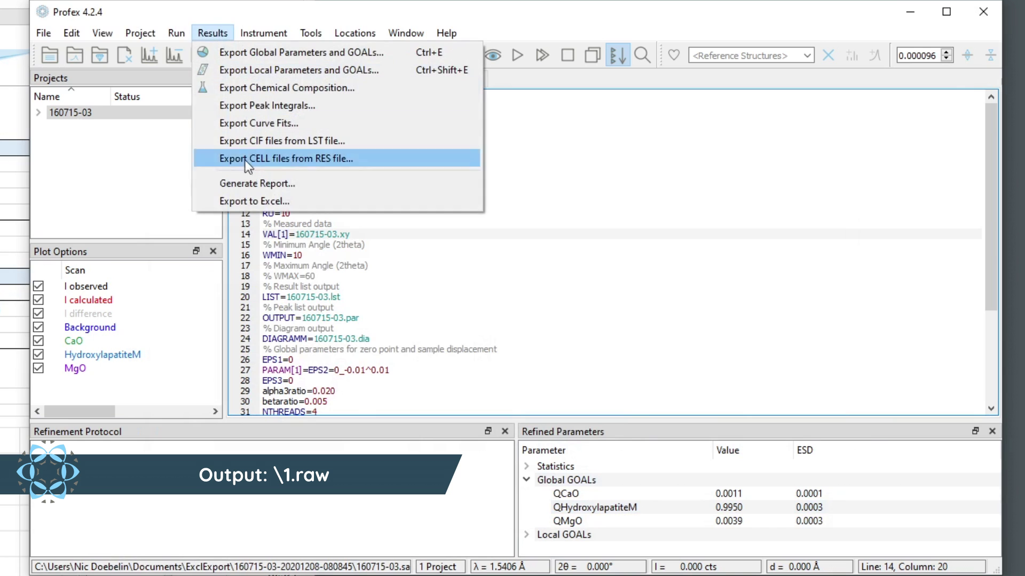
pyautogui.click(260, 203)
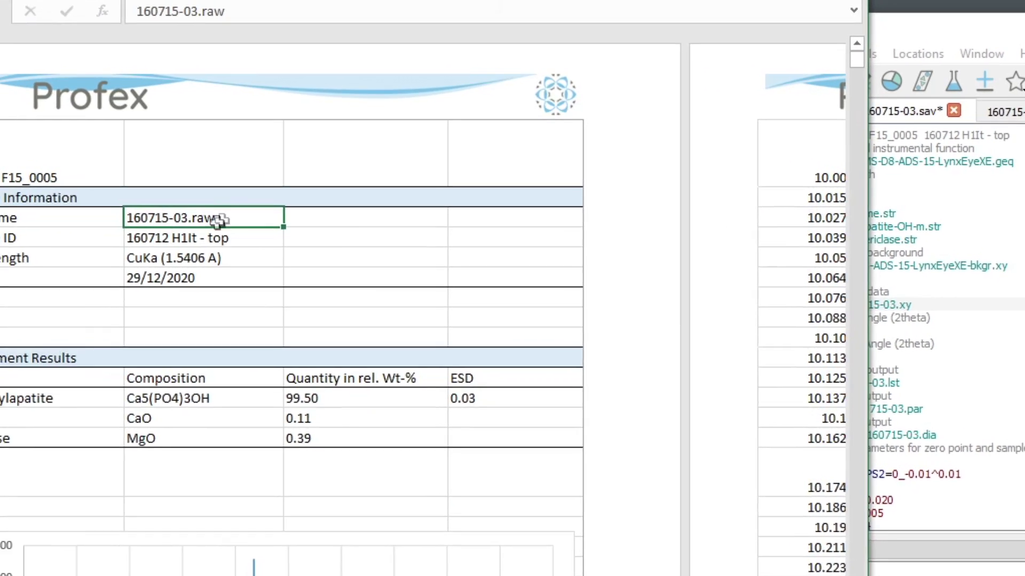
pyautogui.click(57, 197)
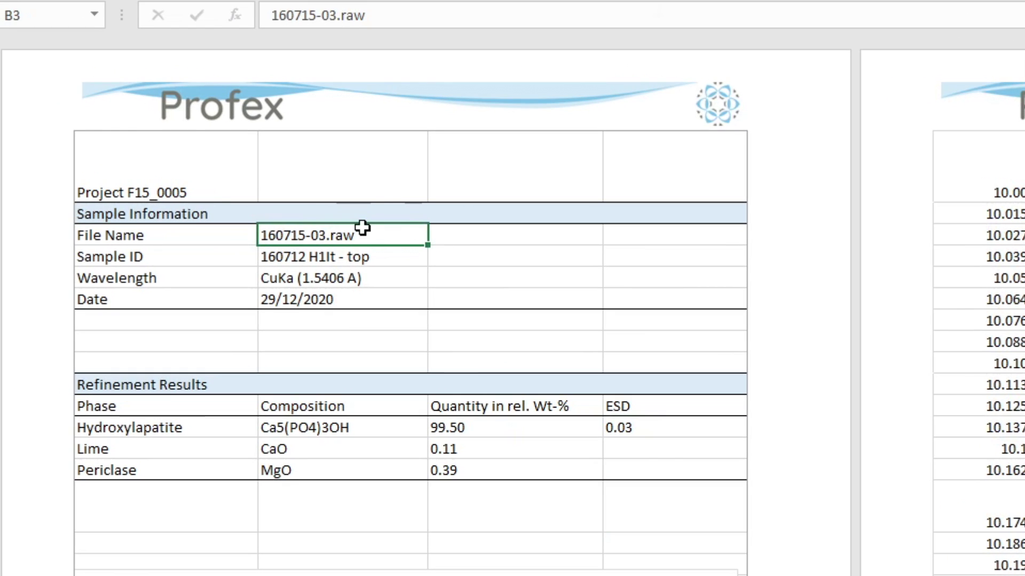
pyautogui.click(524, 232)
pyautogui.hotkey('alt', 'Tab')
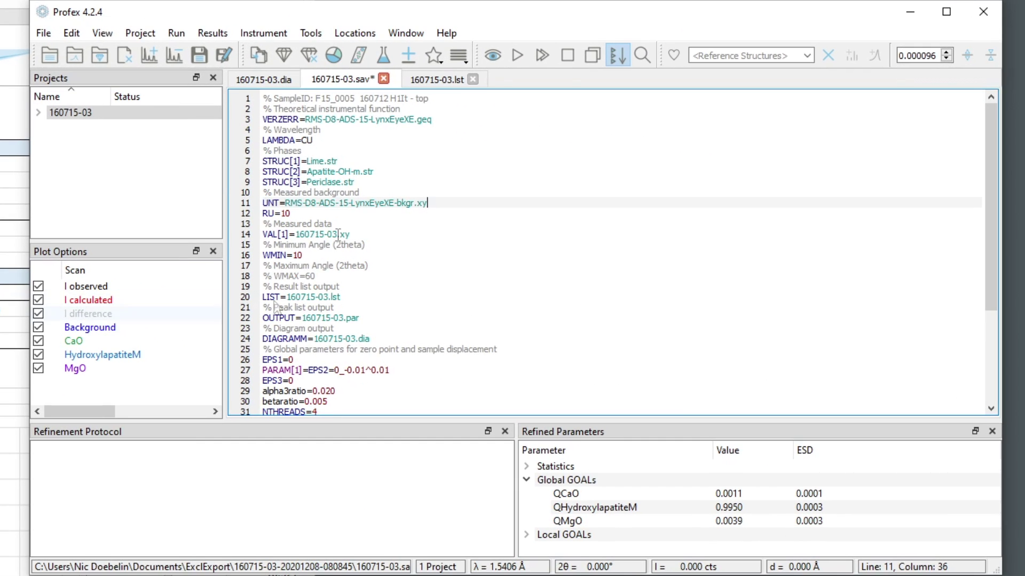
pyautogui.click(152, 33)
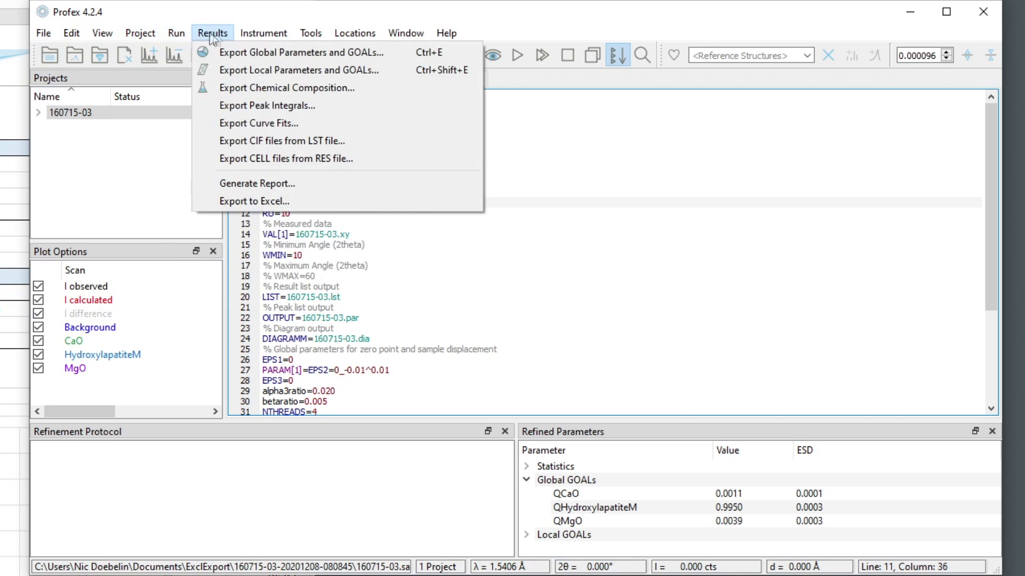
# Save an Excel-export-only refinement preset named 'Export with RegExp', then close project 160715-03
pyautogui.click(187, 214)
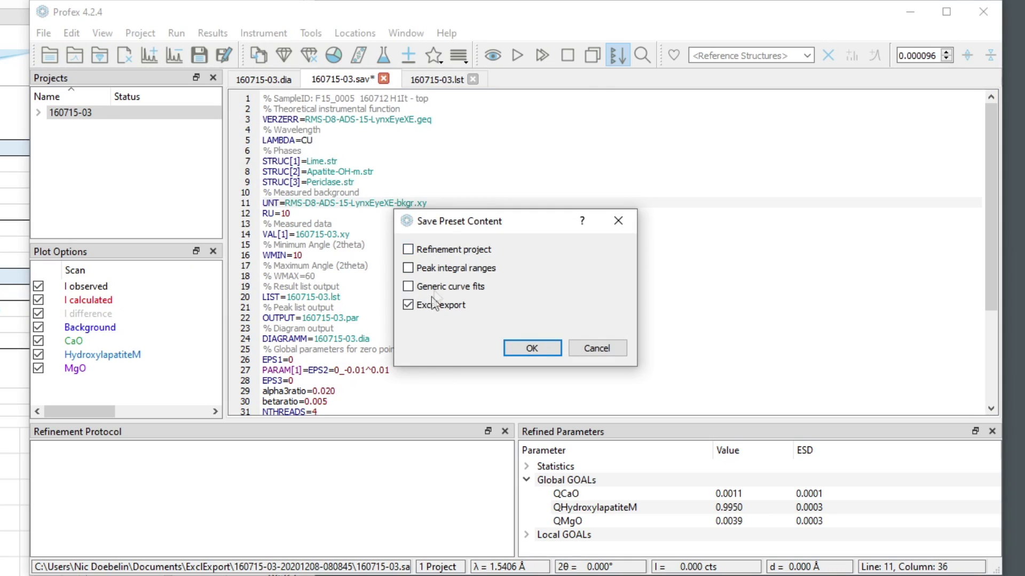
pyautogui.click(531, 348)
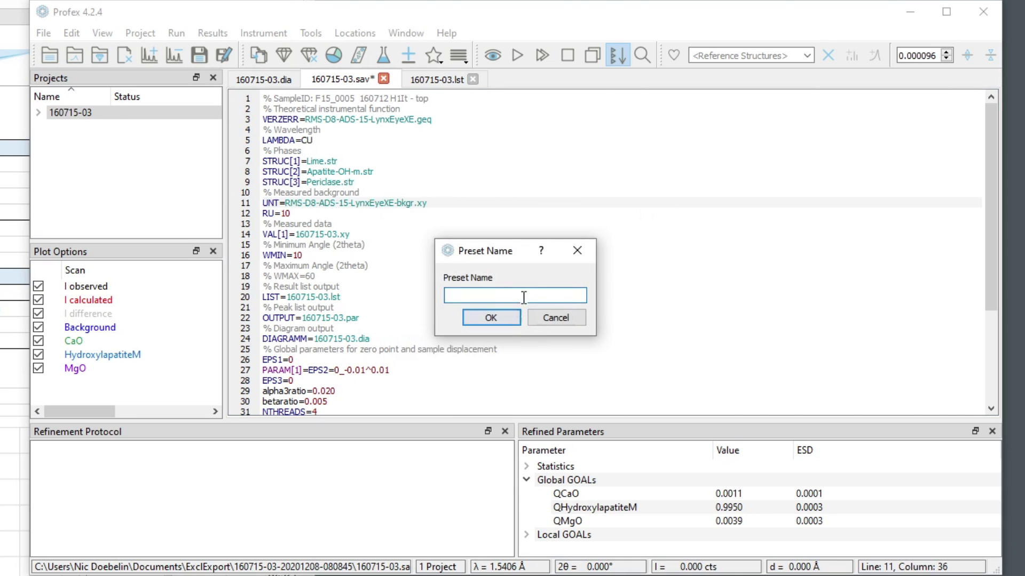
pyautogui.write('Export-')
pyautogui.press('BackSpace')
pyautogui.write('with RegExp')
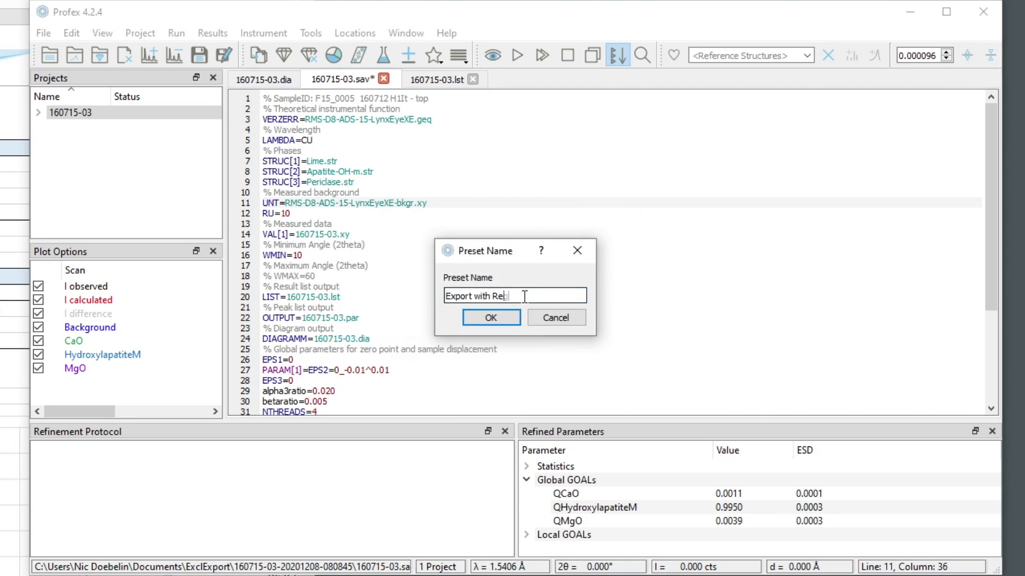
pyautogui.click(491, 320)
pyautogui.click(579, 319)
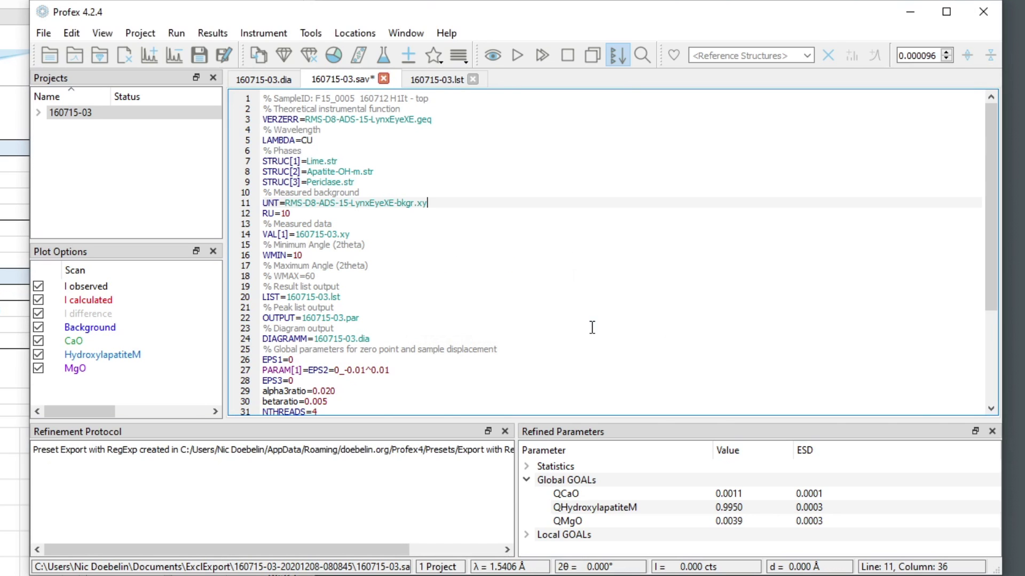
pyautogui.click(123, 55)
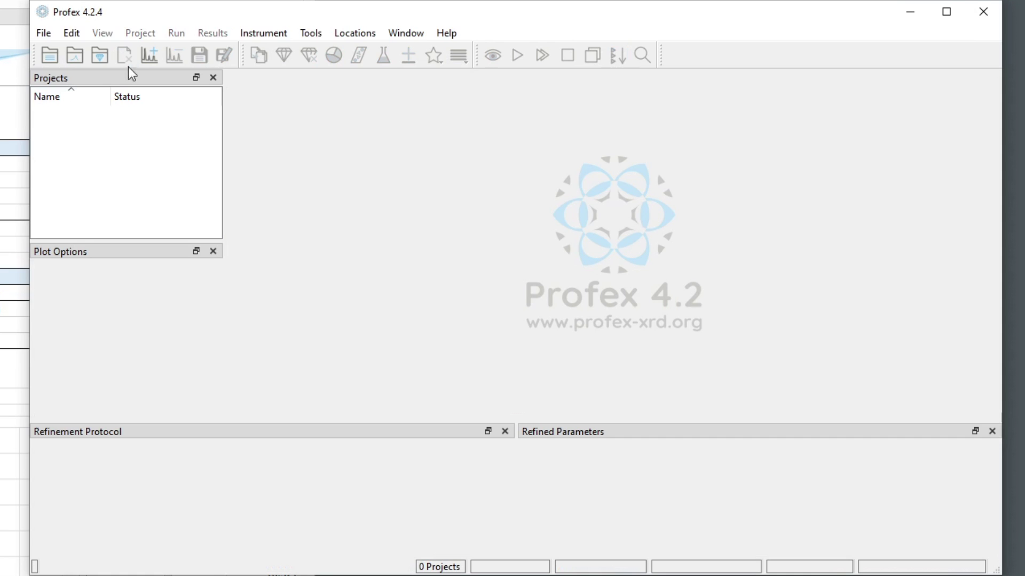
# Reopen 160715-03.dia and check that its Excel export settings are still empty
pyautogui.click(99, 55)
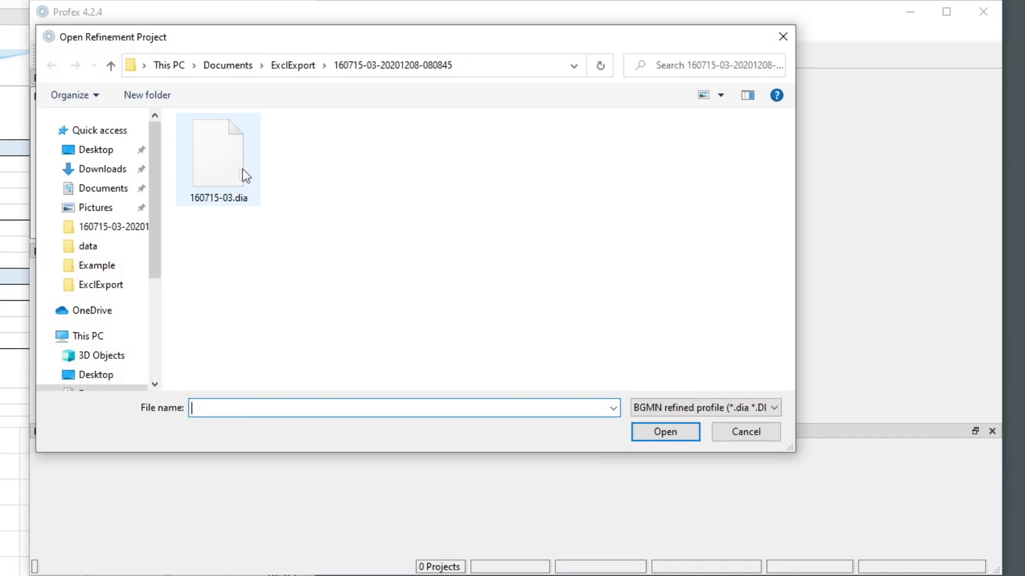
pyautogui.doubleClick(225, 161)
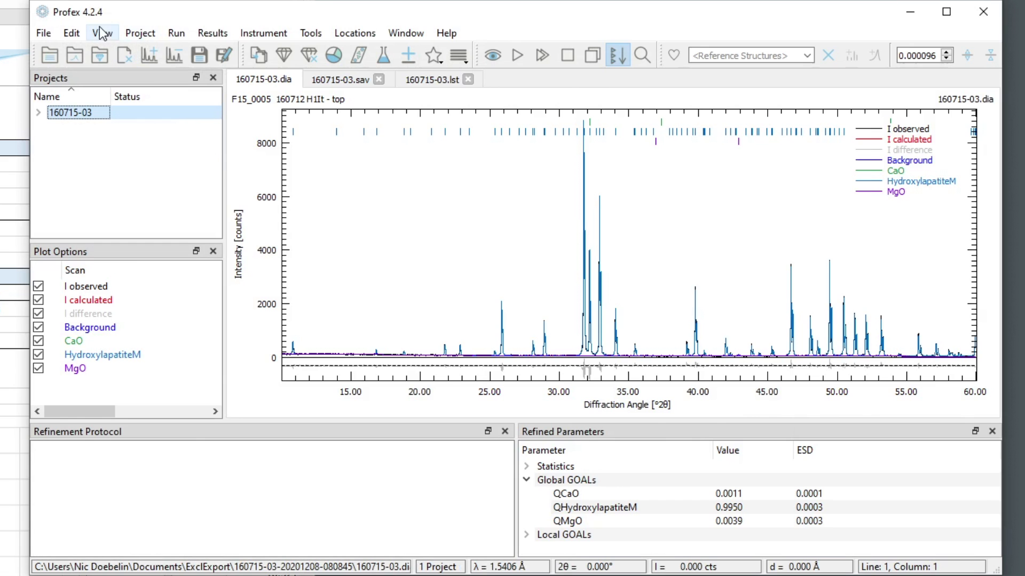
pyautogui.click(133, 34)
pyautogui.click(203, 283)
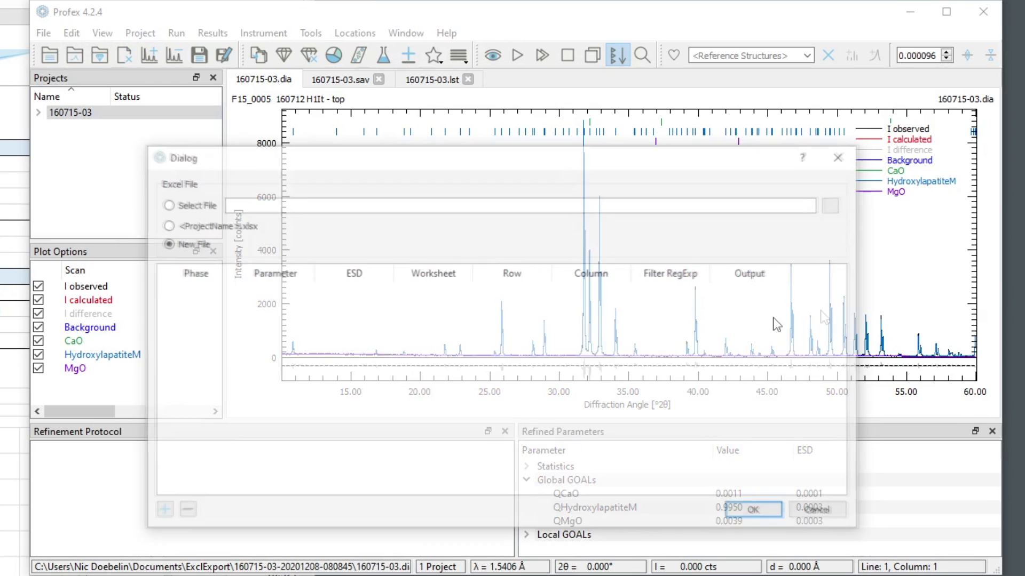
pyautogui.click(823, 513)
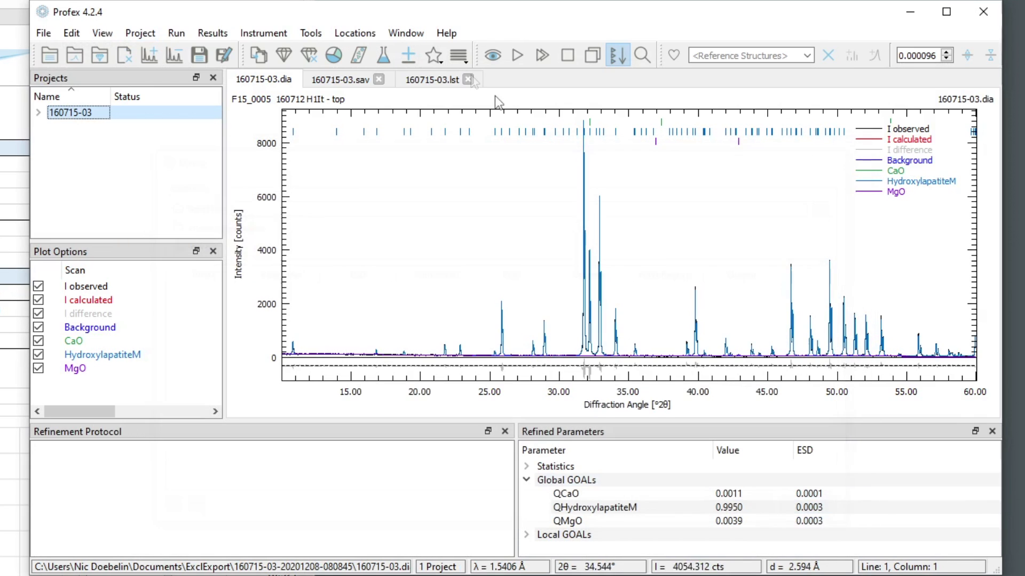
# Apply the 'Export with RegExp' refinement preset to the project
pyautogui.click(440, 60)
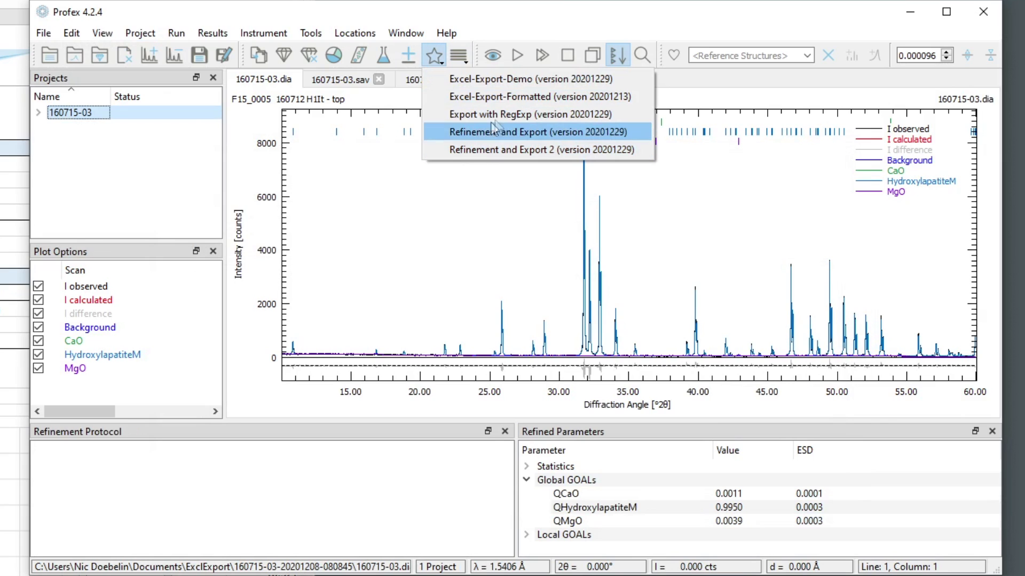
pyautogui.click(558, 114)
pyautogui.click(606, 422)
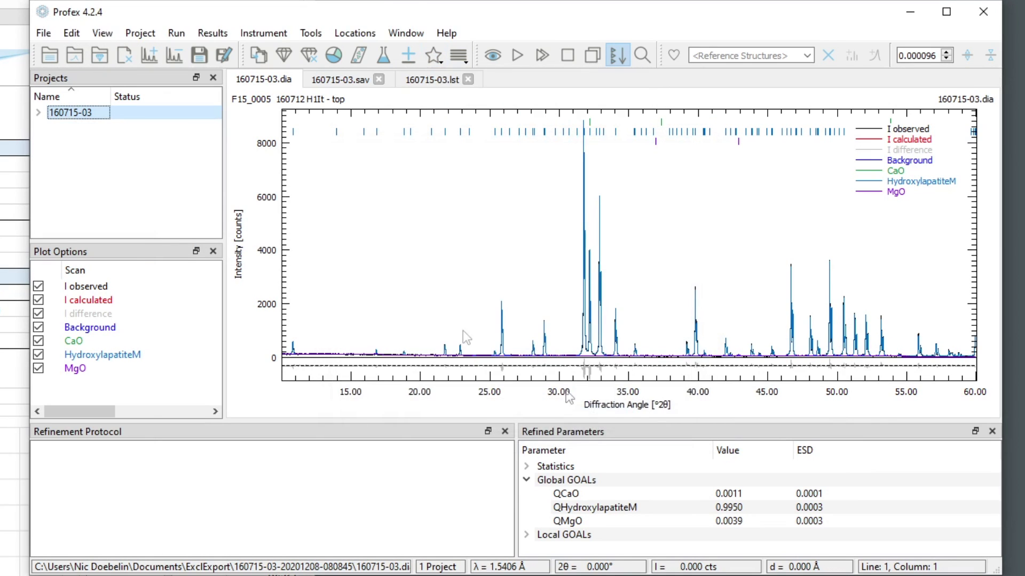
# Verify the Excel export settings now hold the regex filters, then start the Excel export
pyautogui.click(140, 33)
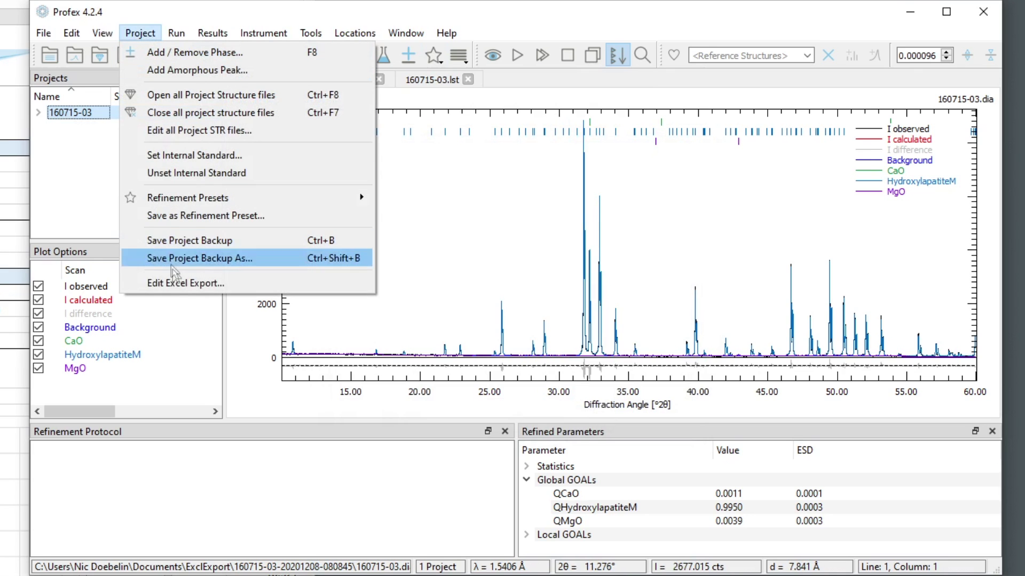
pyautogui.click(186, 283)
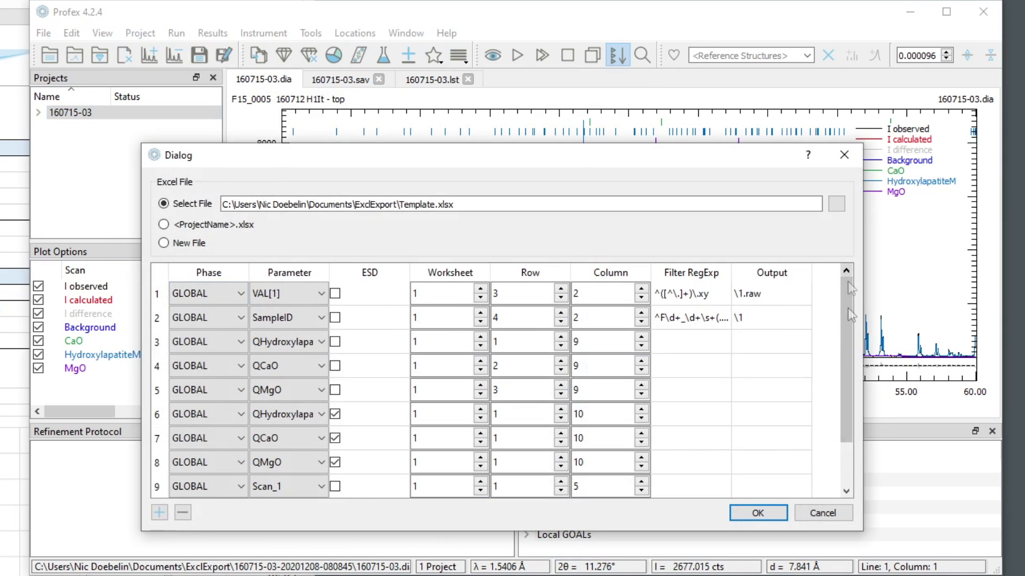
pyautogui.moveTo(842, 328); pyautogui.dragTo(844, 403)
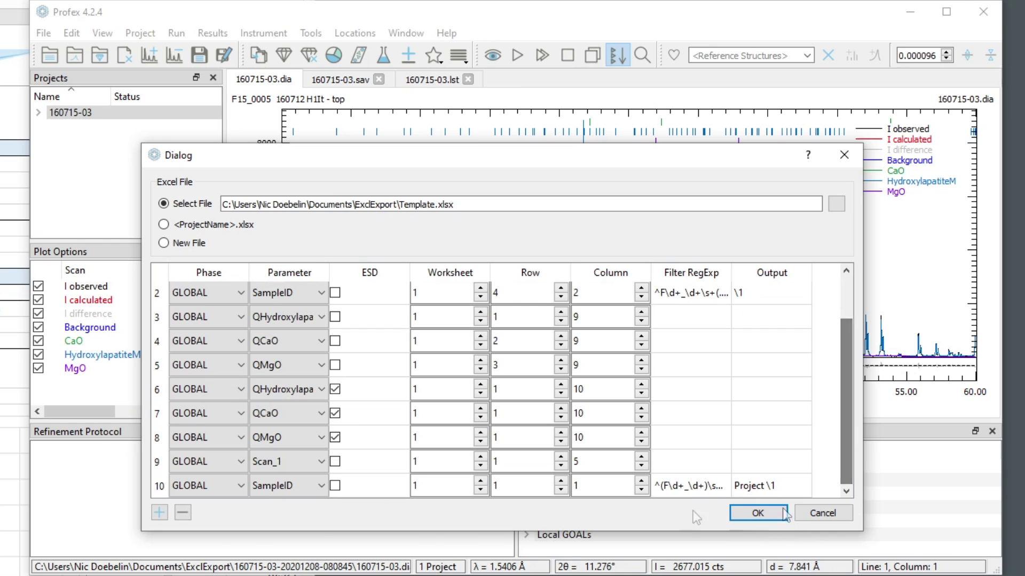
pyautogui.click(821, 513)
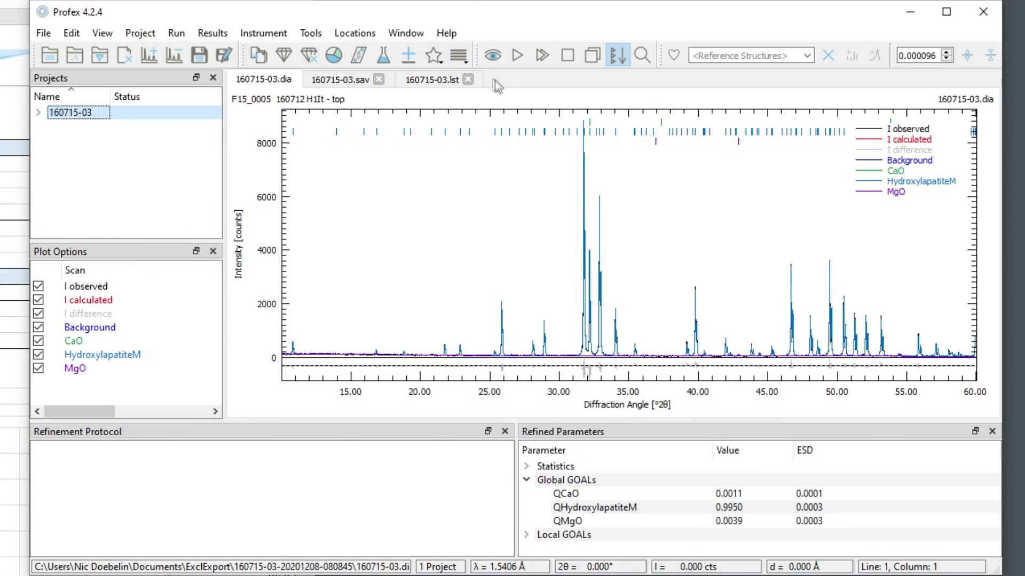
pyautogui.click(223, 37)
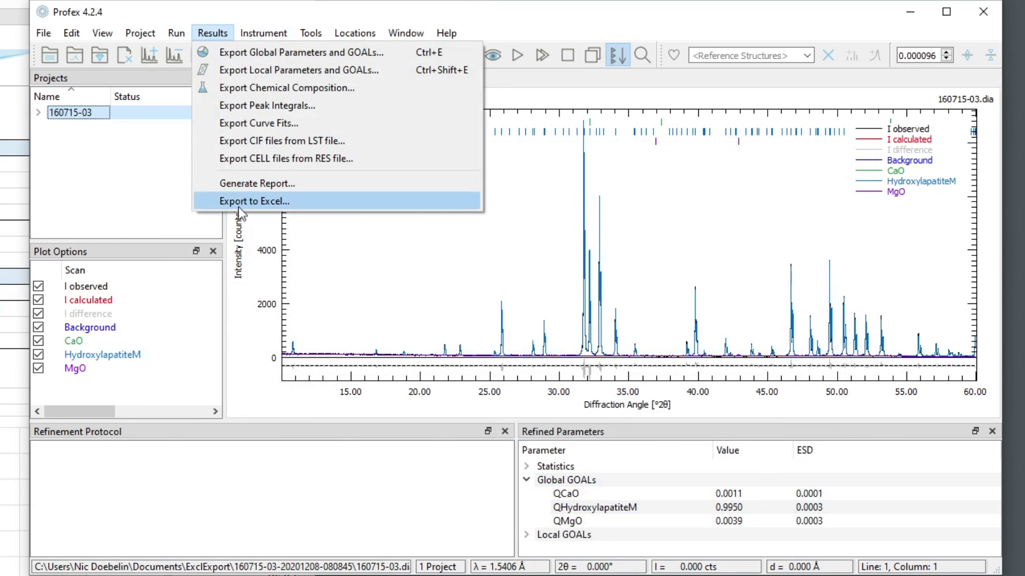
pyautogui.click(254, 201)
# Export the results into the Template workbook and review the filled sheet with 160715-03.raw
pyautogui.click(586, 423)
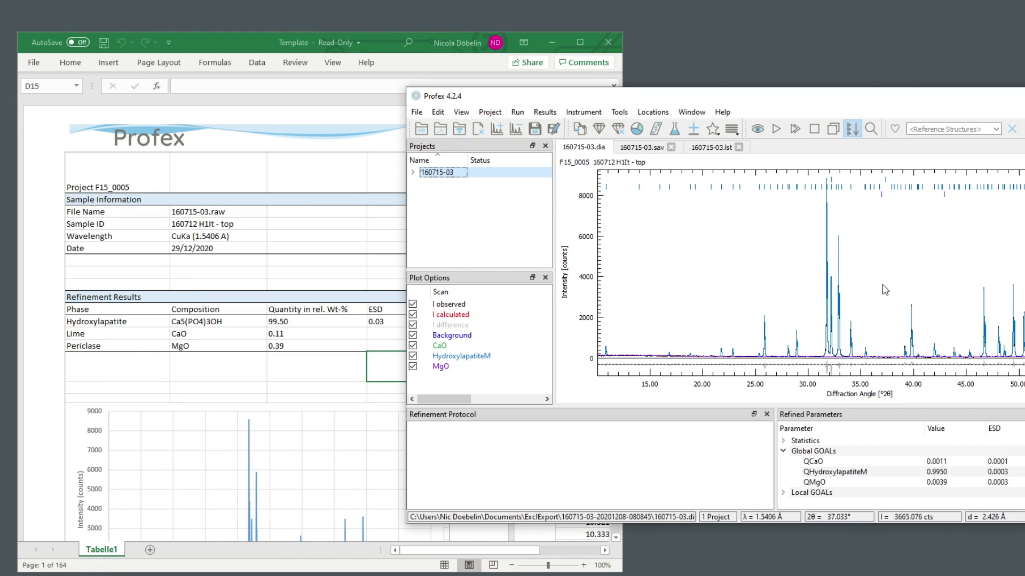
pyautogui.click(493, 238)
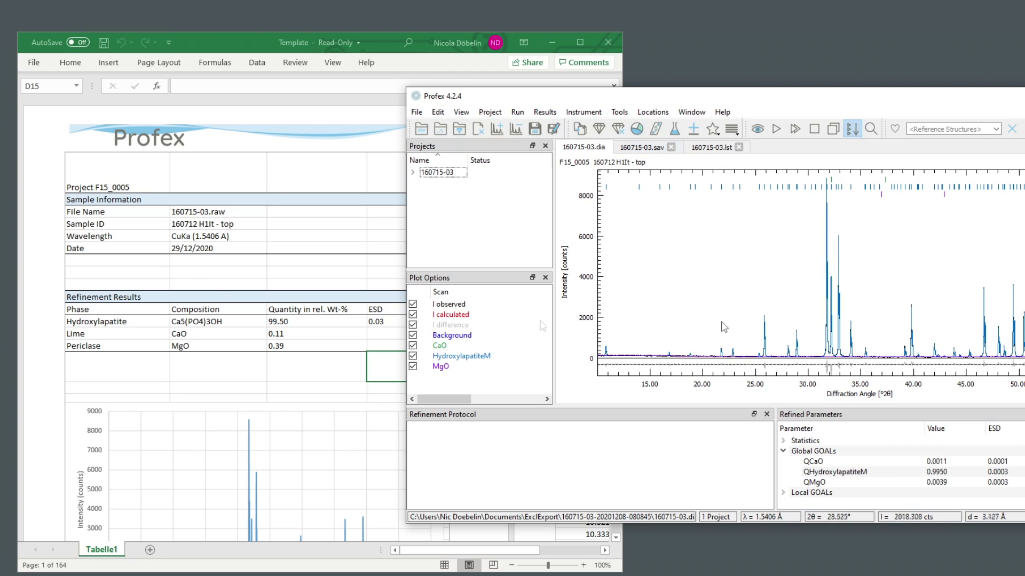
pyautogui.click(207, 367)
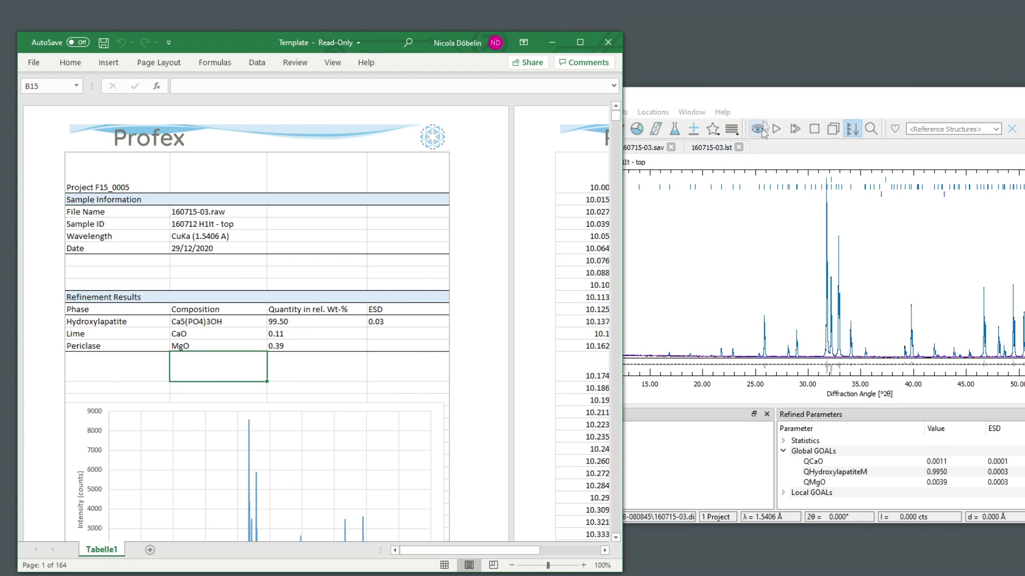
pyautogui.click(774, 96)
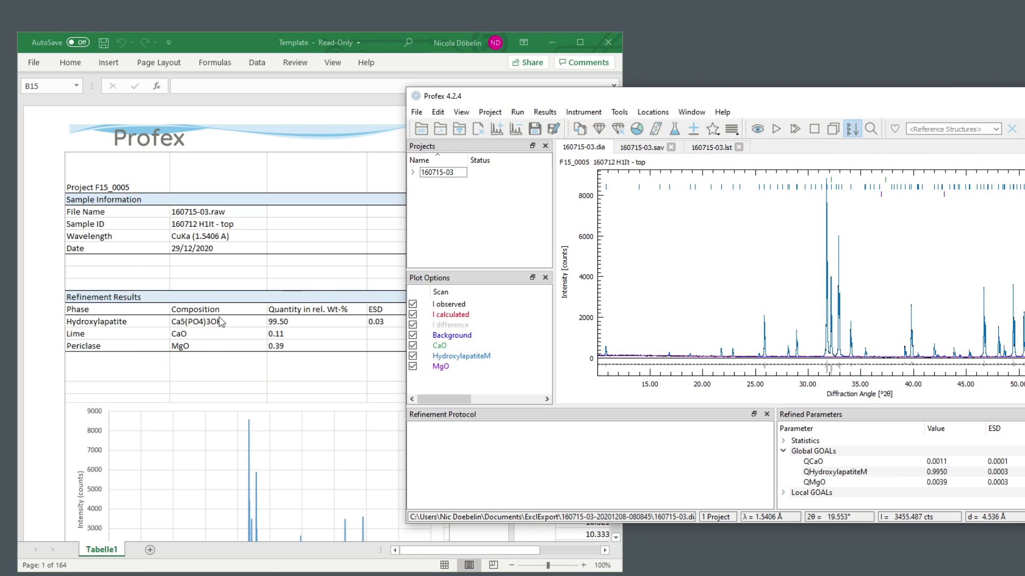
# View the 160715-03.html refinement report in Edge, then close the browser
pyautogui.click(149, 277)
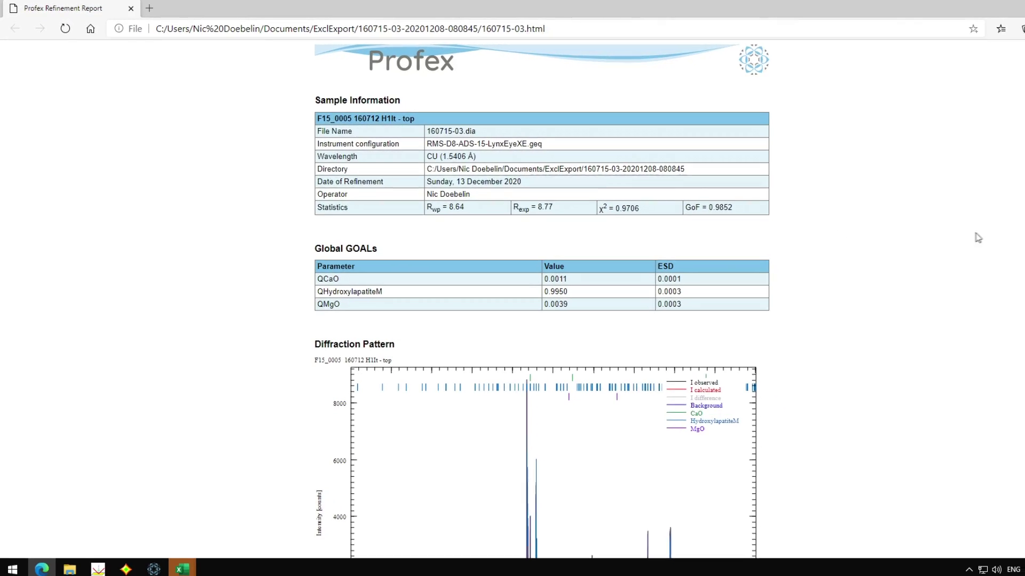
pyautogui.scroll(-3, 936, 262)
pyautogui.scroll(3, 876, 245)
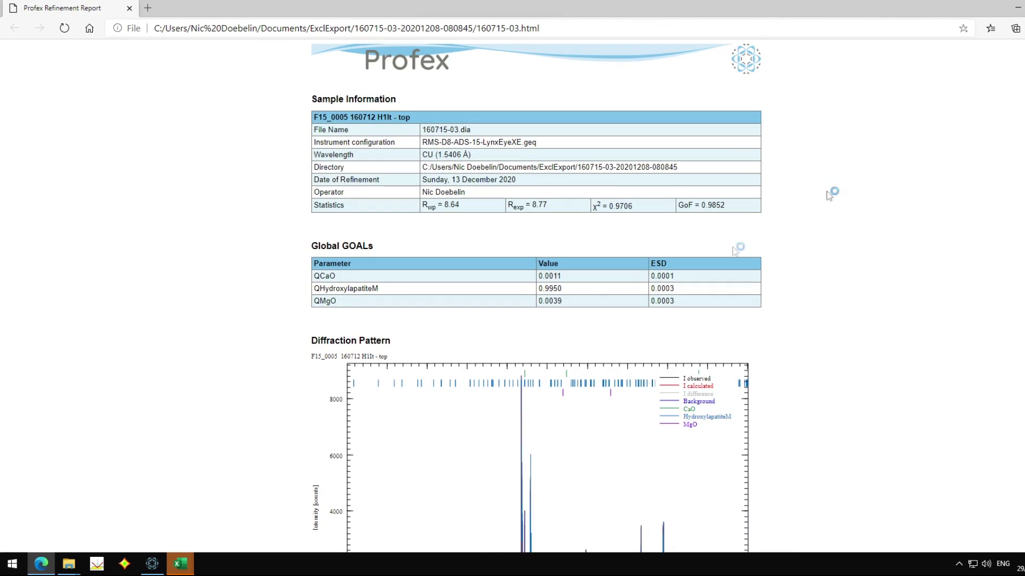
pyautogui.hotkey('alt', 'F4')
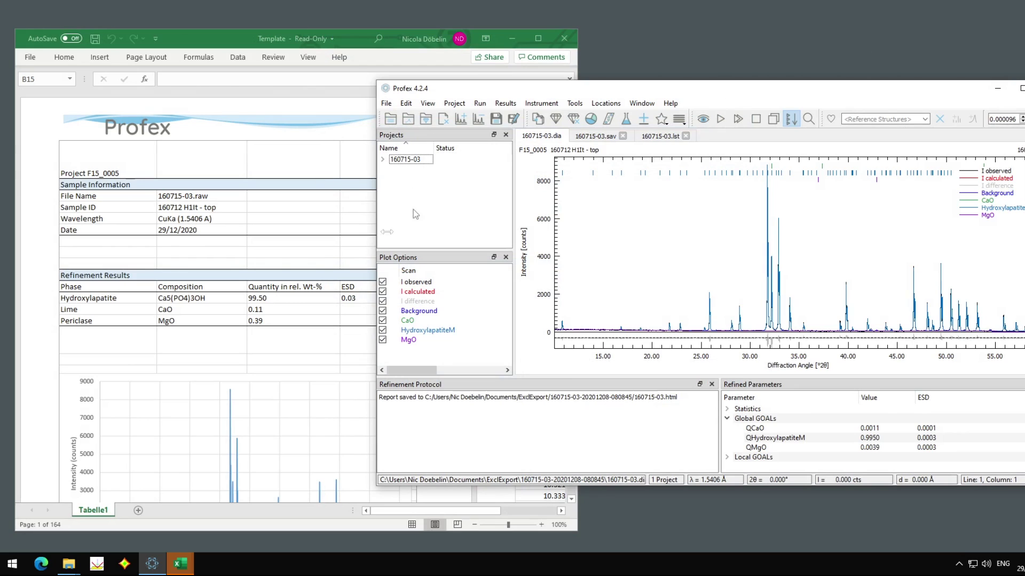
# Bring the Excel Template sheet forward and scroll through Project F15_0005's three phase quantities
pyautogui.click(117, 253)
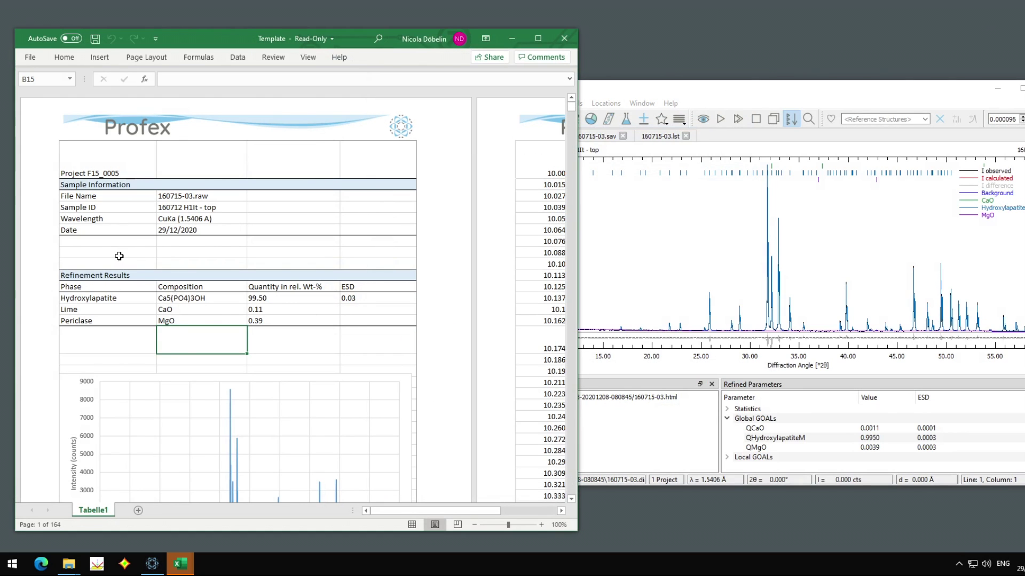
pyautogui.click(119, 256)
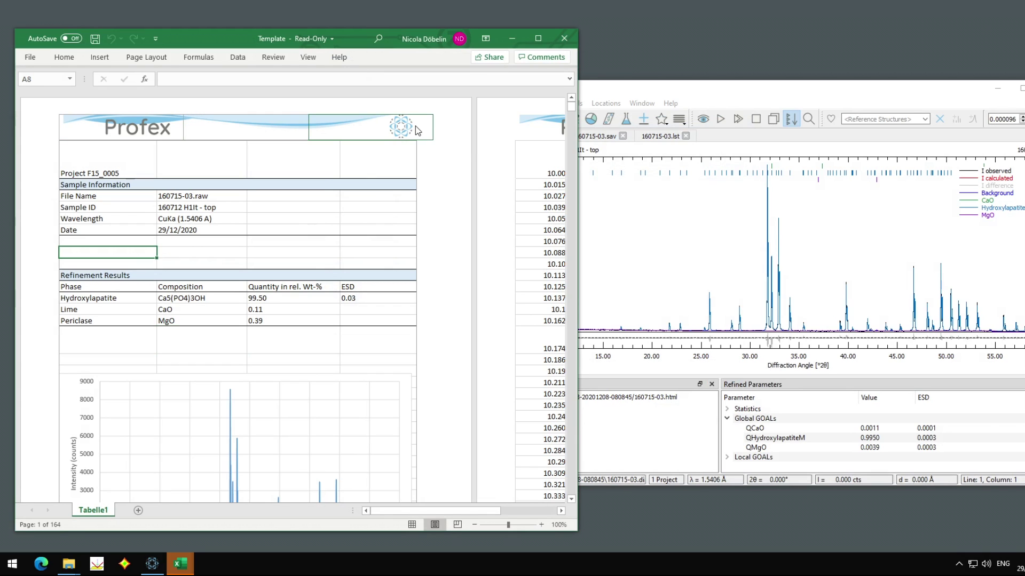
pyautogui.scroll(-8, 313, 366)
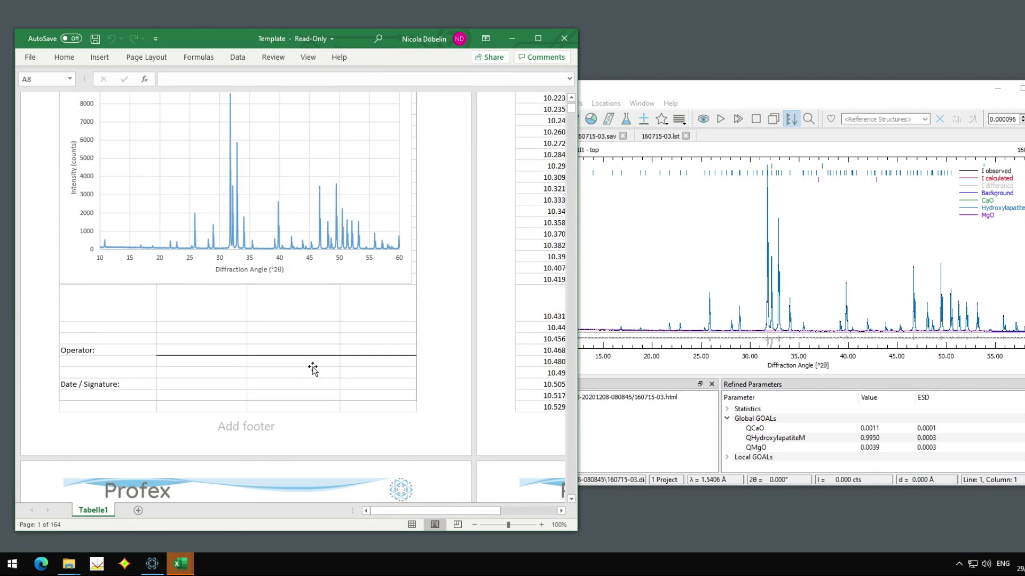
pyautogui.scroll(8, 313, 369)
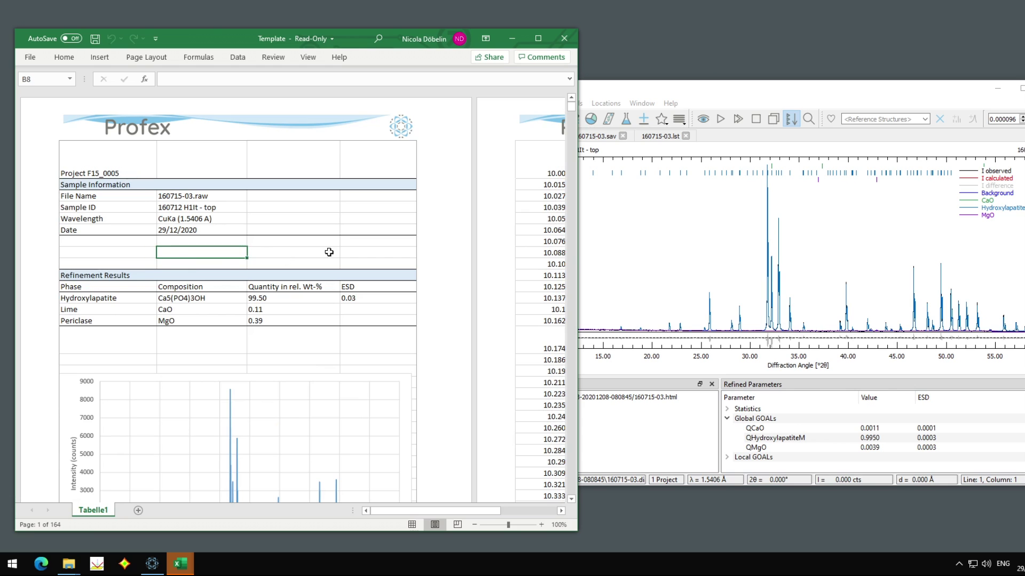